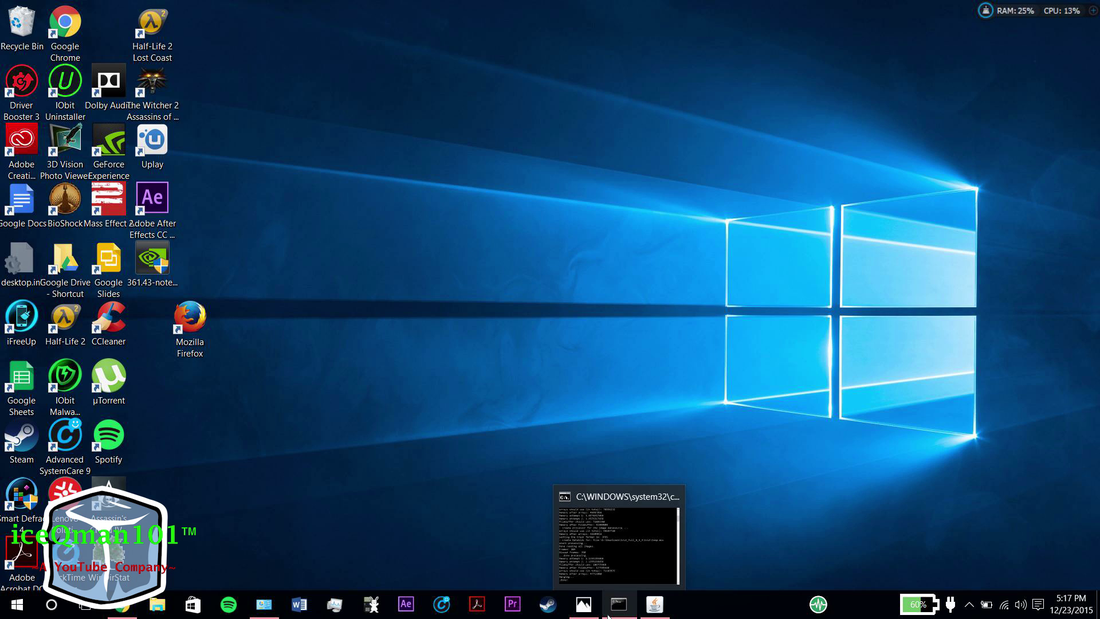
- View Screenshot (9).png of the NVIDIA Installer failed error, zoomed in on Virtual Audio Failed
{"action": "left_click", "coordinate": [583, 604]}
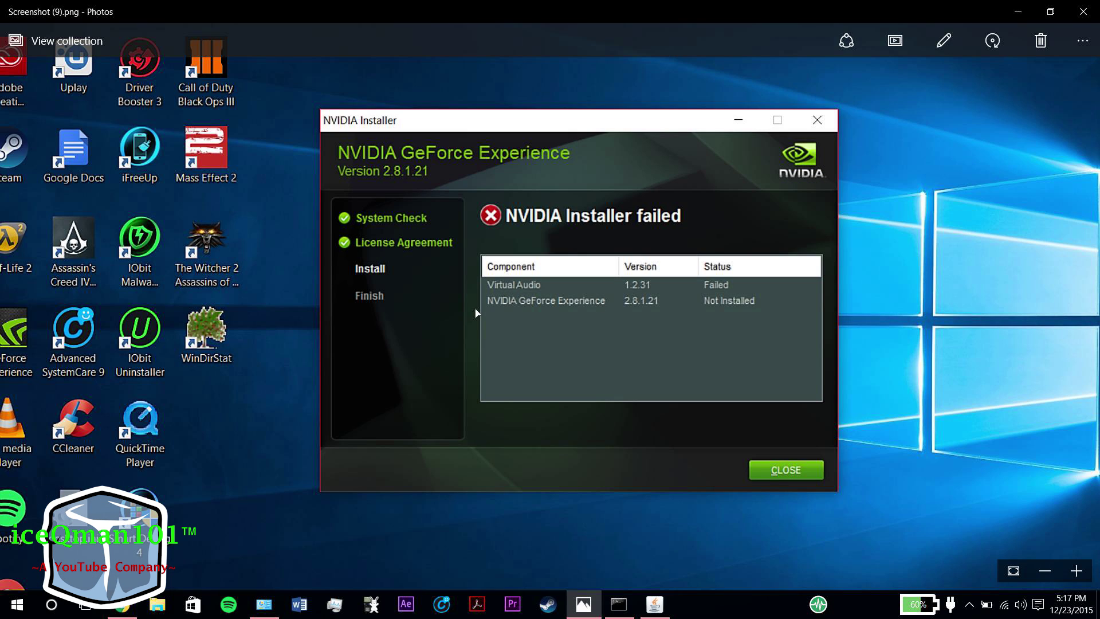
{"action": "scroll", "coordinate": [601, 261], "scroll_direction": "up", "scroll_amount": 1}
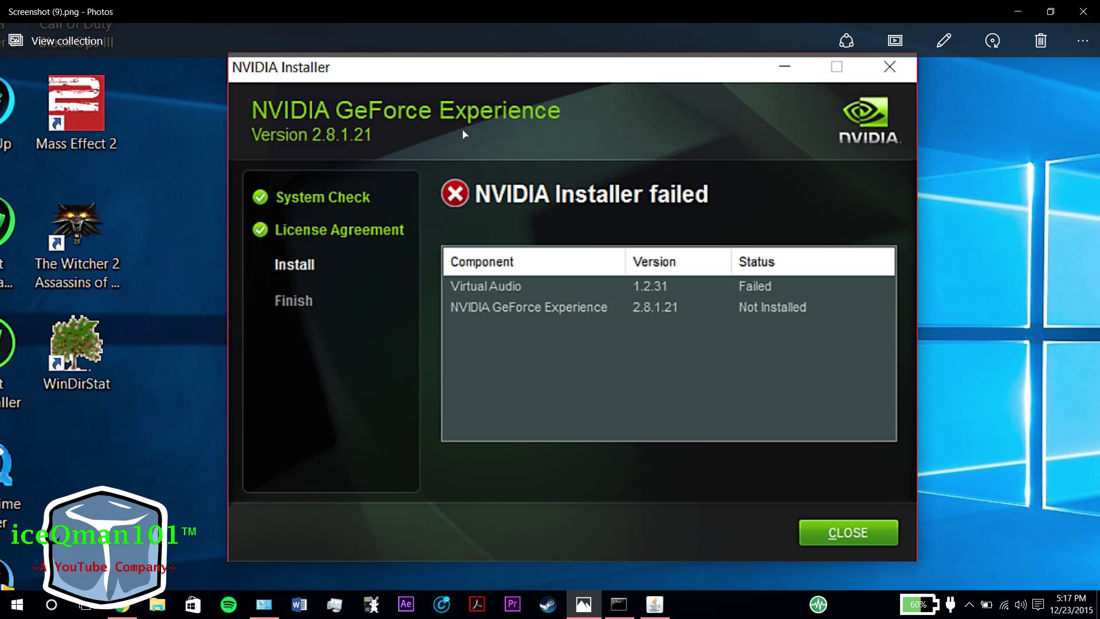
{"action": "left_click", "coordinate": [1019, 12]}
- Return to Chrome and scroll to the ddu_v15.7.2.0.exe and fix-steps PDF download listing
{"action": "left_click", "coordinate": [122, 607]}
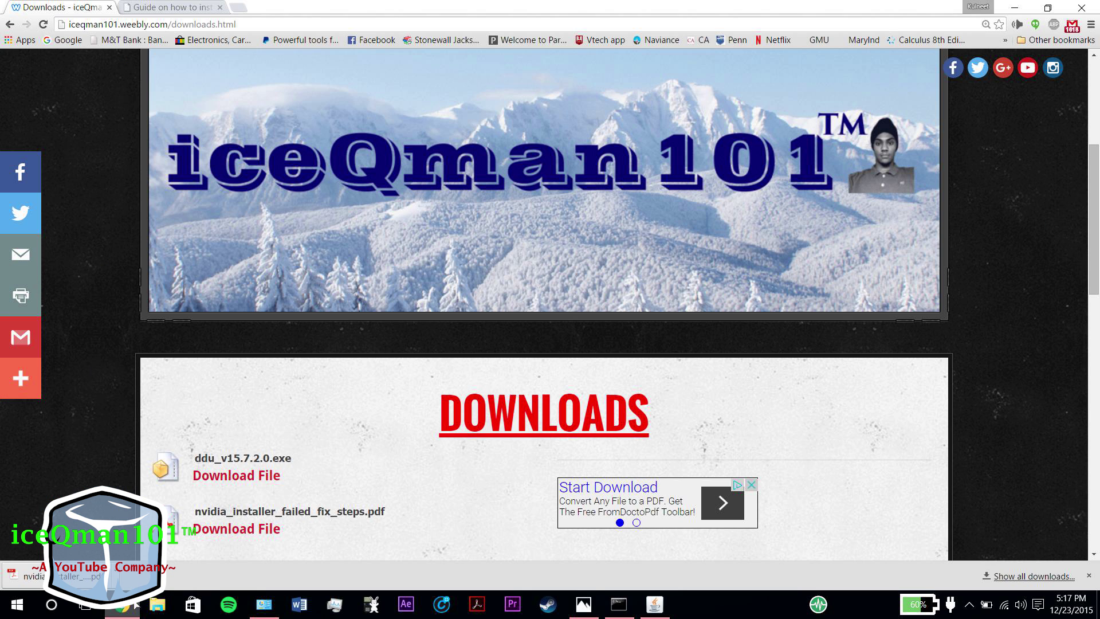
{"action": "scroll", "coordinate": [143, 70], "scroll_direction": "down", "scroll_amount": 4}
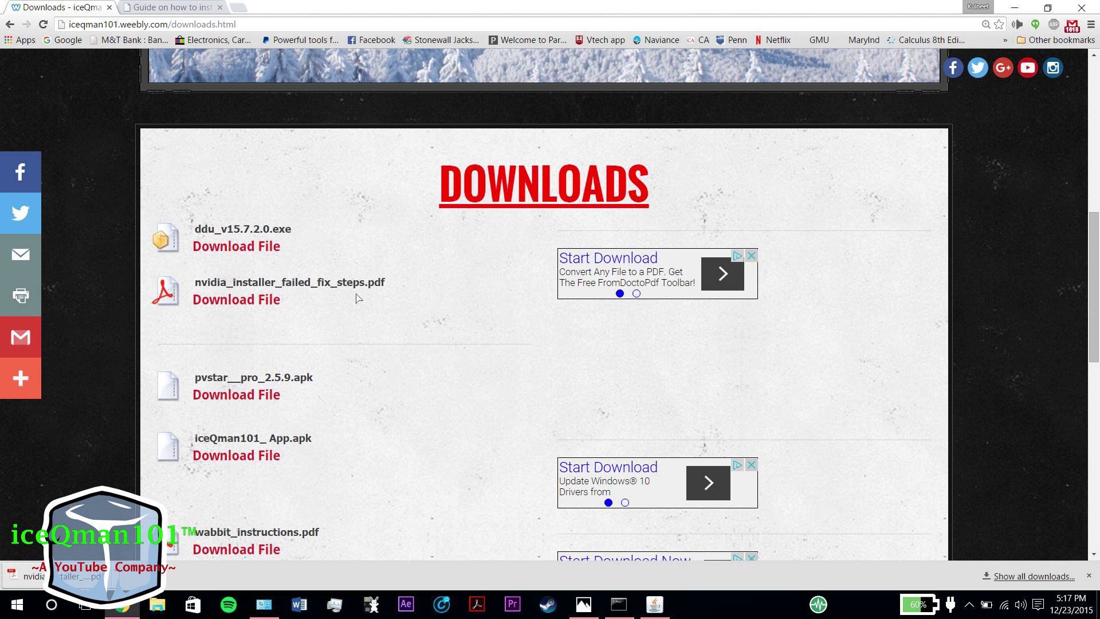
{"action": "left_click", "coordinate": [158, 604]}
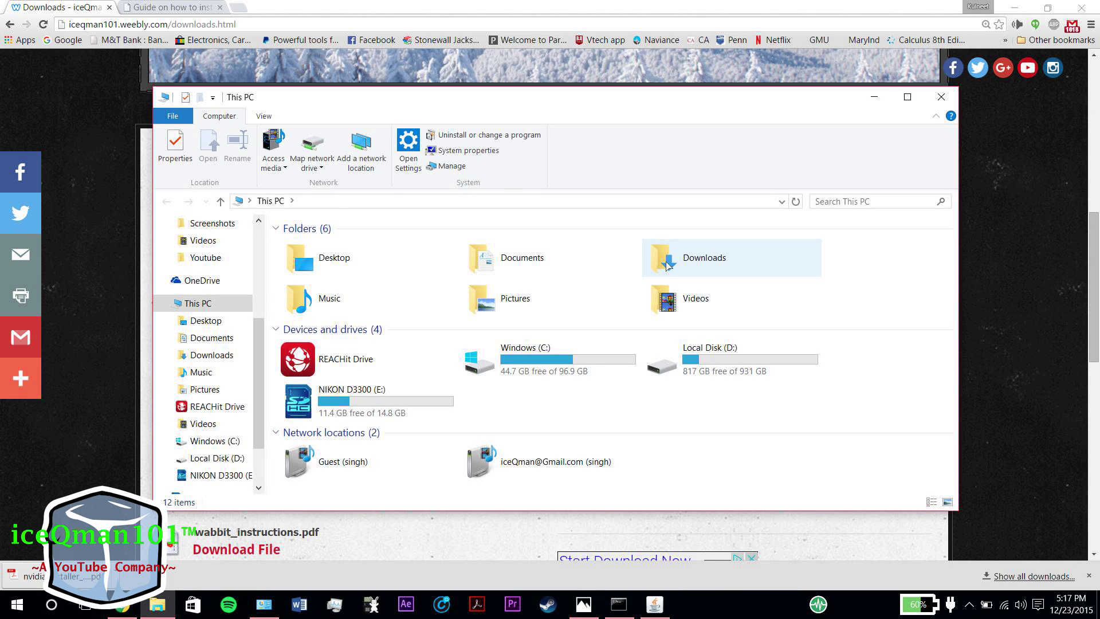
- Open nvidia_installer_failed_fix_steps.pdf from Downloads maximized in Acrobat and follow its downloads-page link
{"action": "double_click", "coordinate": [687, 258]}
{"action": "left_click", "coordinate": [370, 246]}
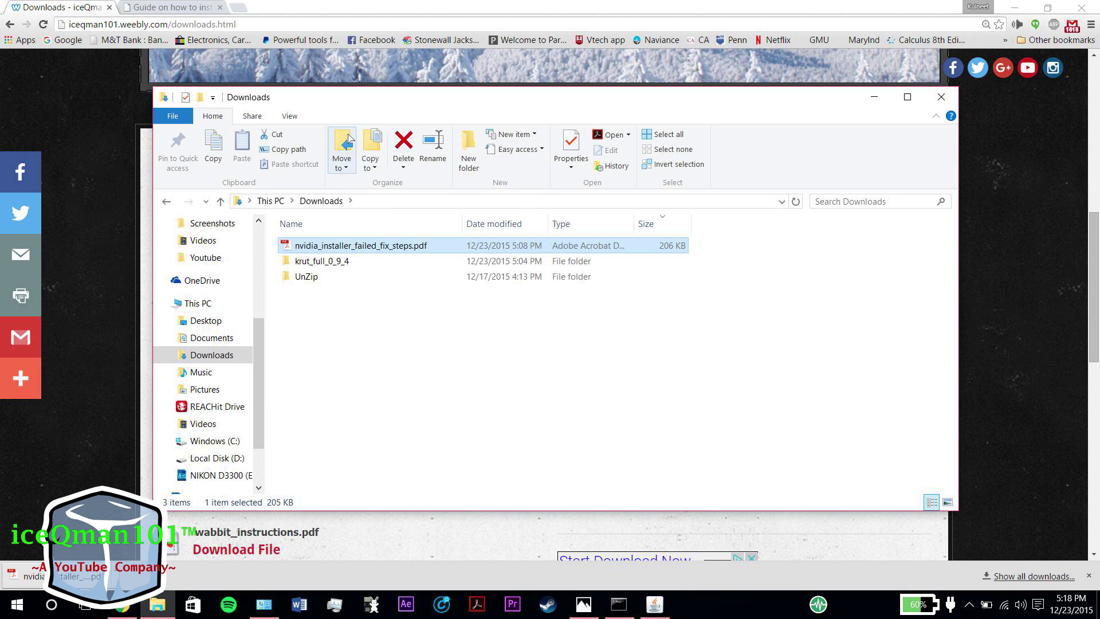
{"action": "key", "text": "Return"}
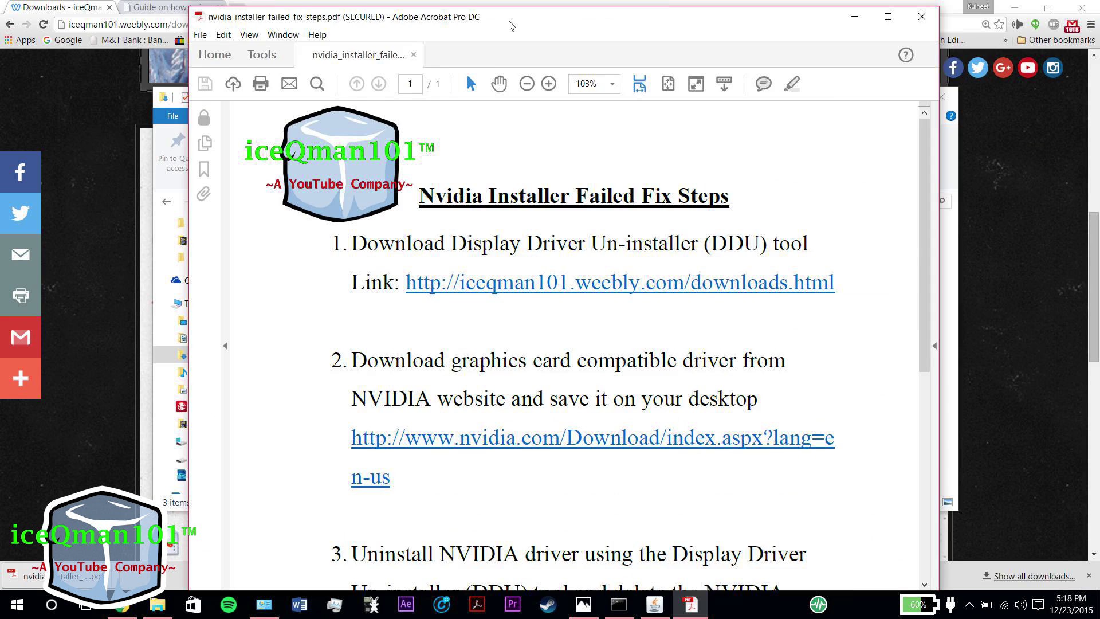
{"action": "double_click", "coordinate": [512, 25]}
{"action": "scroll", "coordinate": [547, 278], "scroll_direction": "down", "scroll_amount": 10}
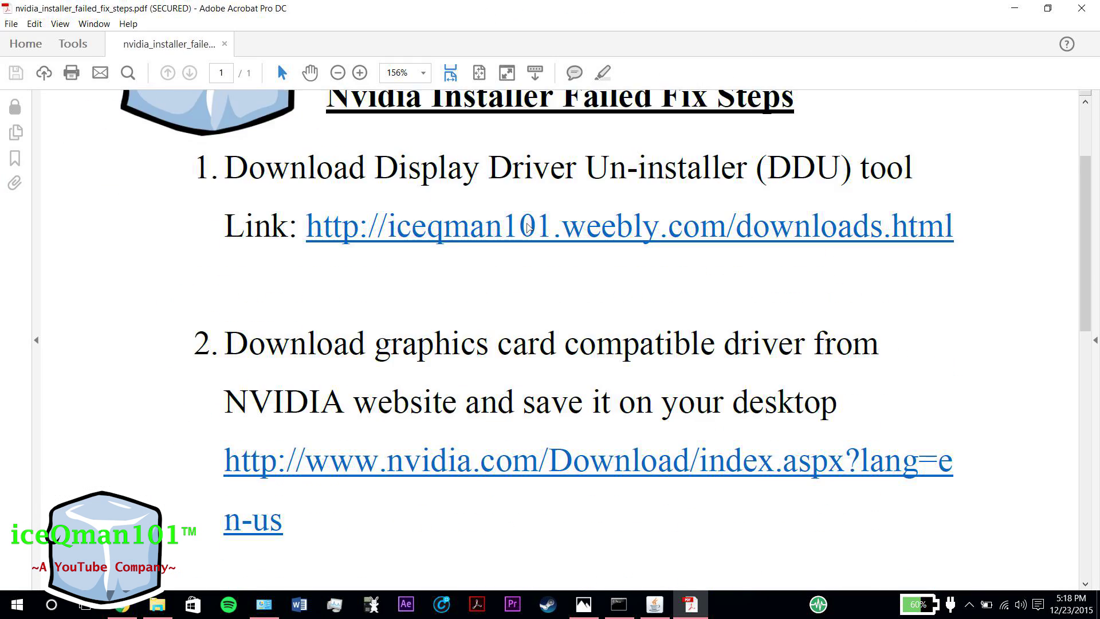
{"action": "scroll", "coordinate": [544, 279], "scroll_direction": "up", "scroll_amount": 8}
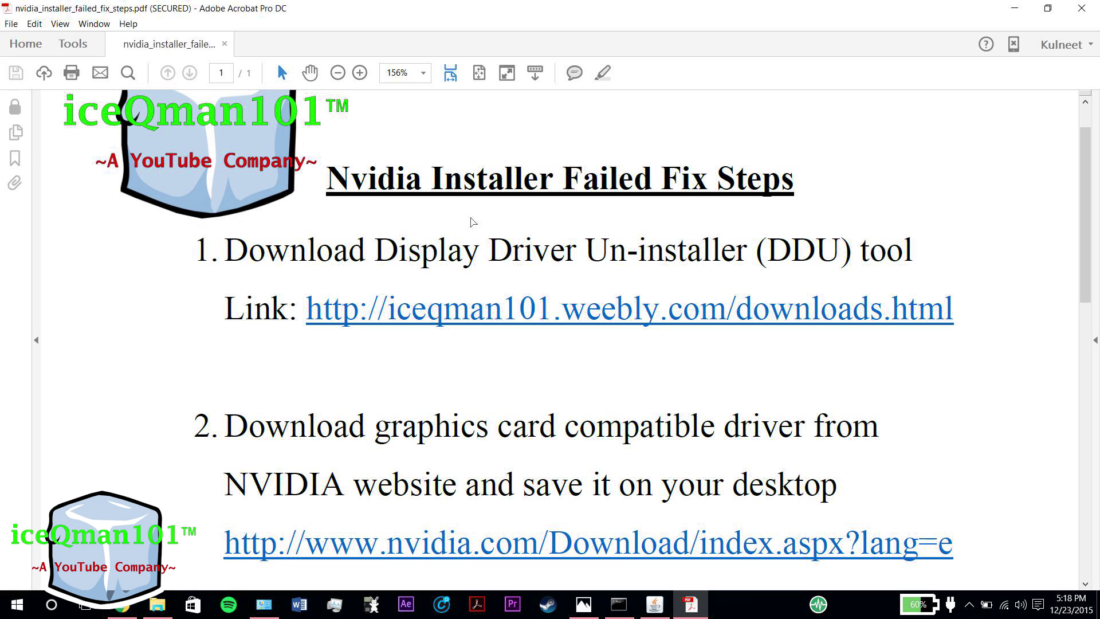
{"action": "left_click", "coordinate": [524, 315]}
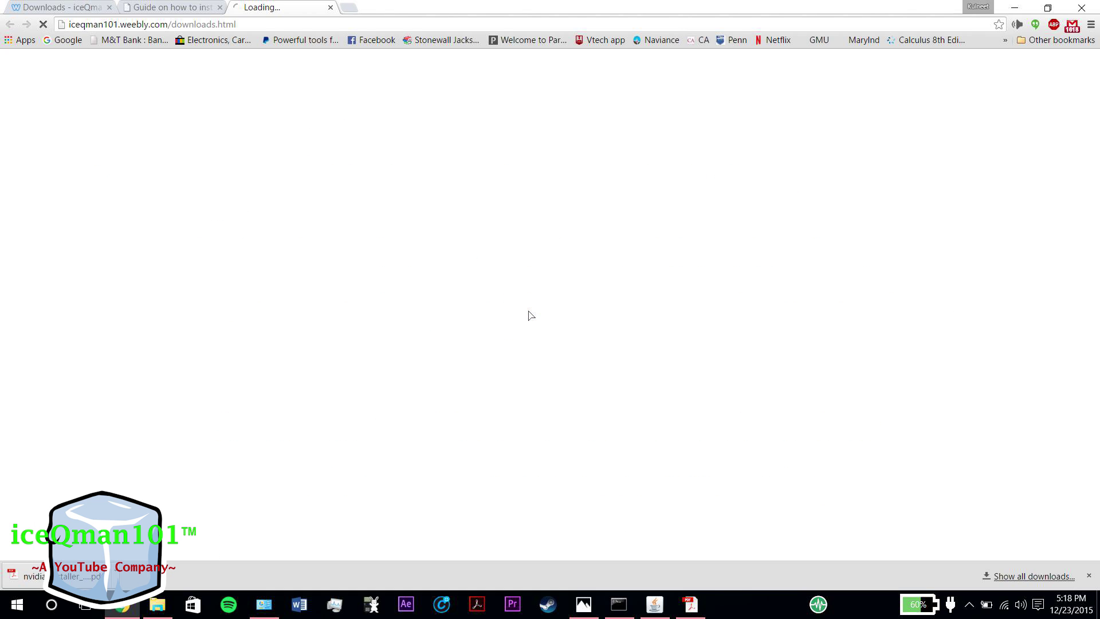
- Download ddu_v15.7.2.0.exe from the iceqman101.weebly.com Downloads page
{"action": "scroll", "coordinate": [191, 100], "scroll_direction": "down", "scroll_amount": 14}
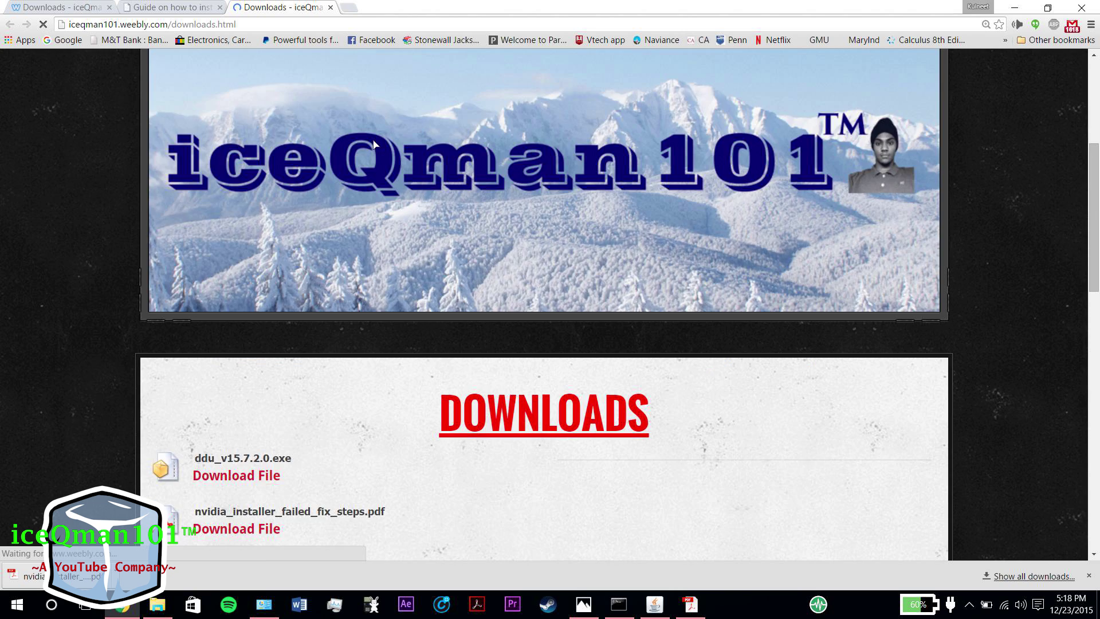
{"action": "scroll", "coordinate": [191, 101], "scroll_direction": "up", "scroll_amount": 4}
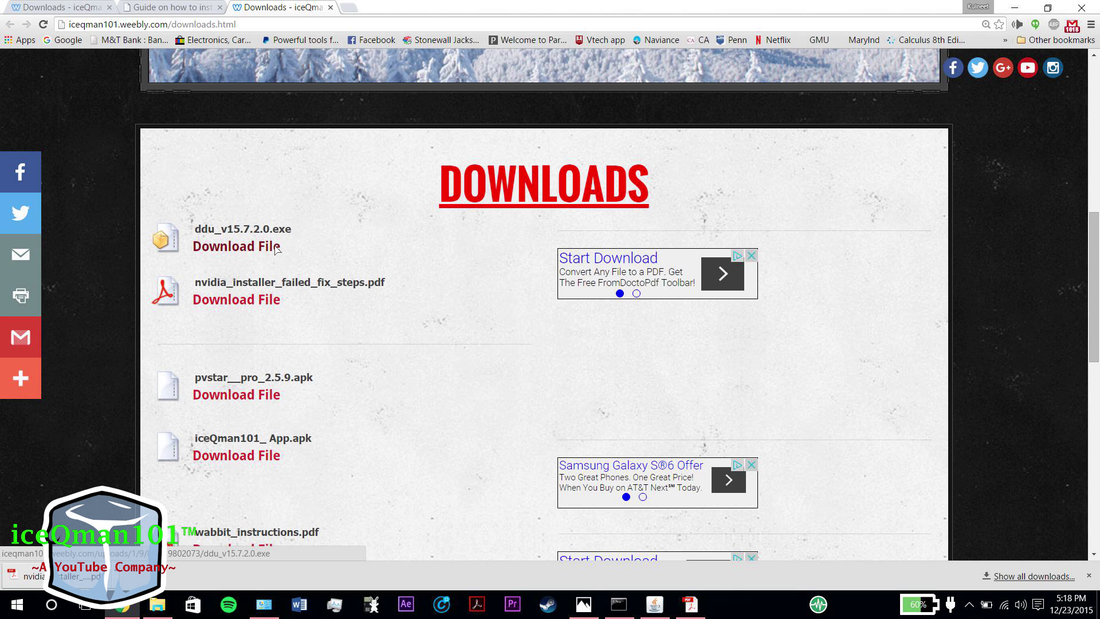
{"action": "left_click", "coordinate": [271, 247]}
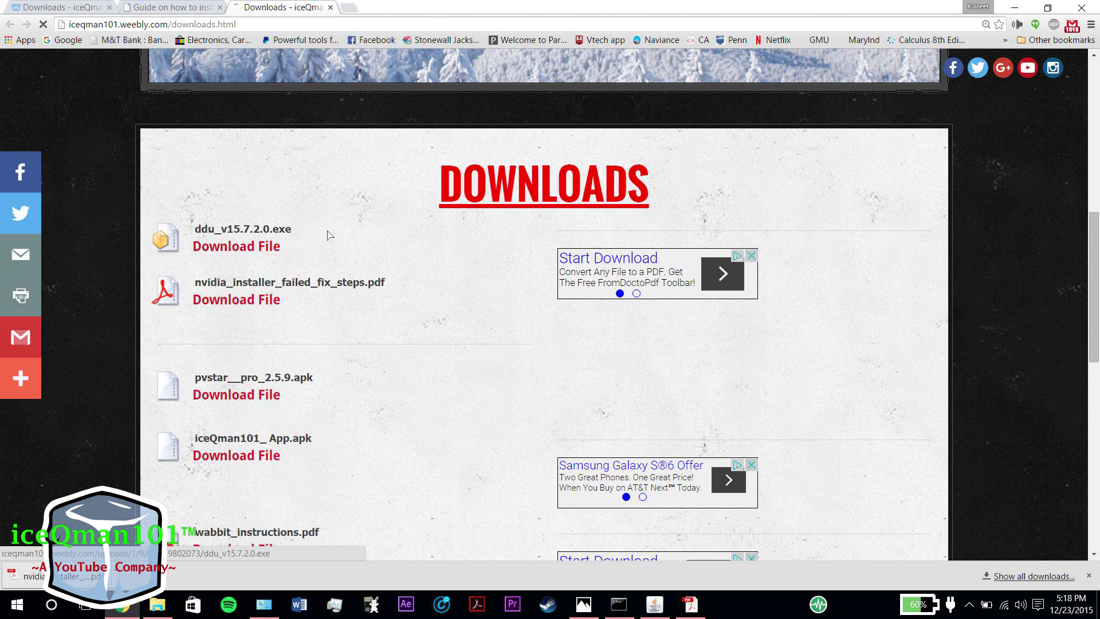
{"action": "left_click", "coordinate": [261, 252]}
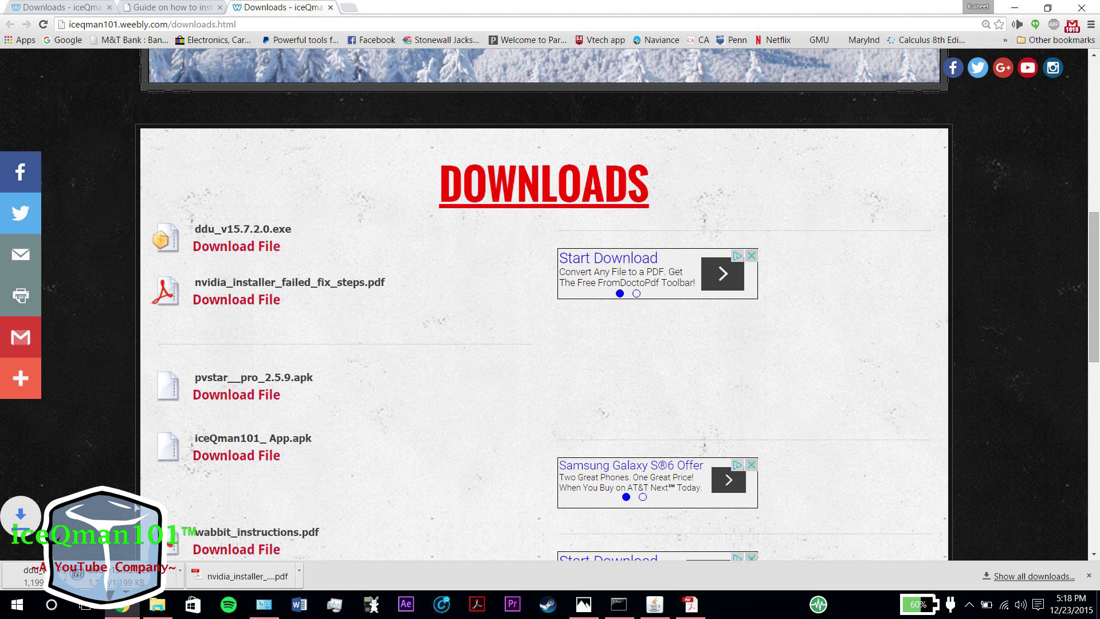
{"action": "left_click", "coordinate": [157, 605]}
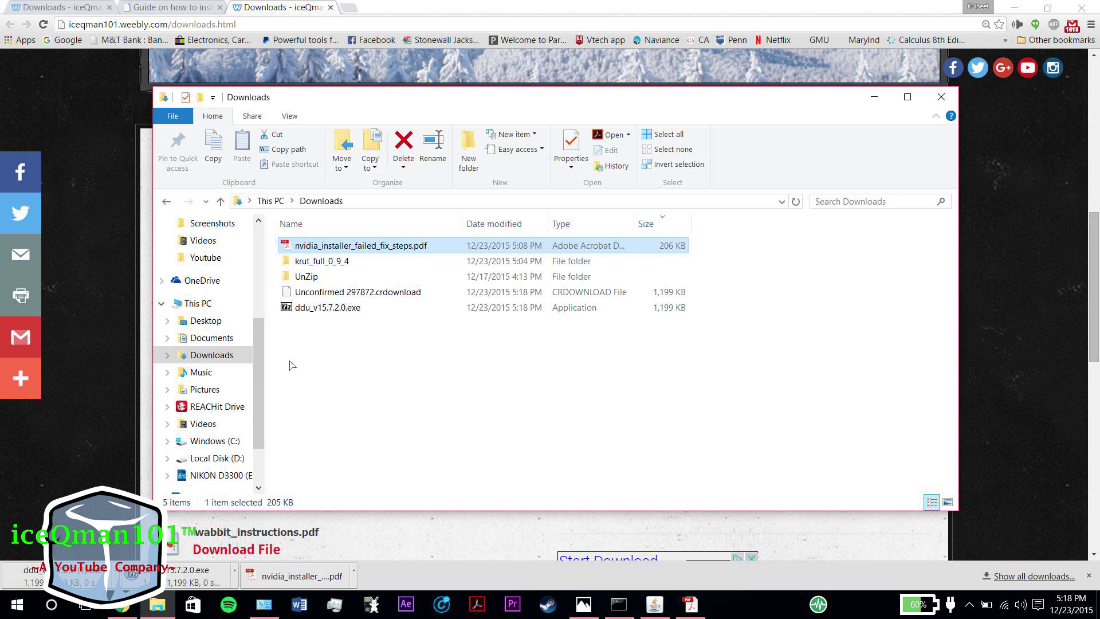
- Delete the duplicate ddu_v15.7.2.0 (1).exe from the Downloads folder
{"action": "left_click", "coordinate": [353, 292]}
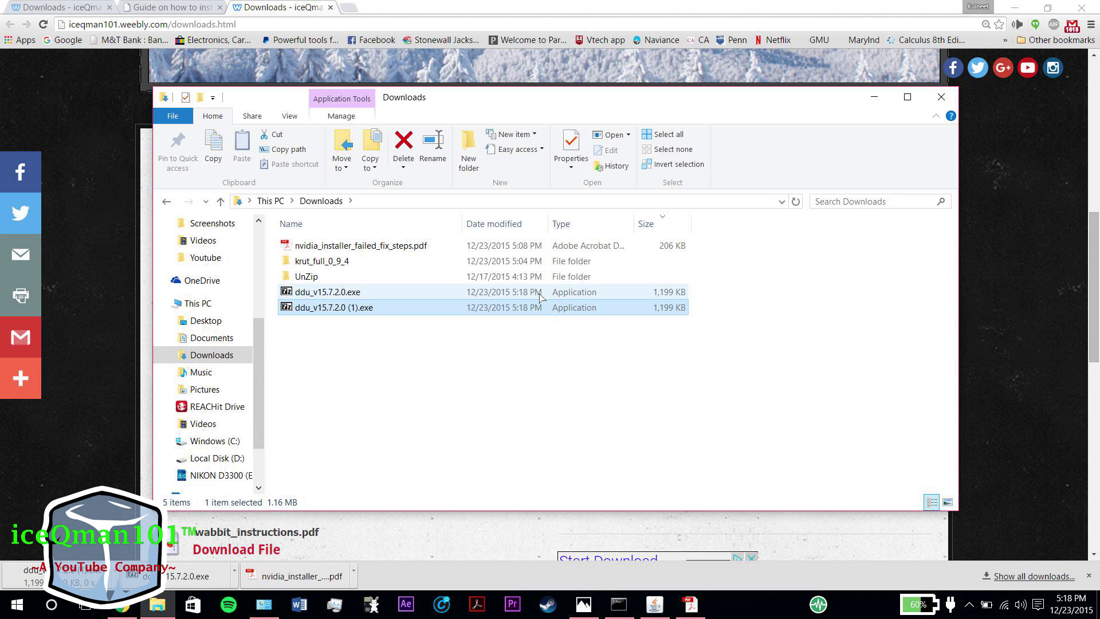
{"action": "left_click", "coordinate": [399, 158]}
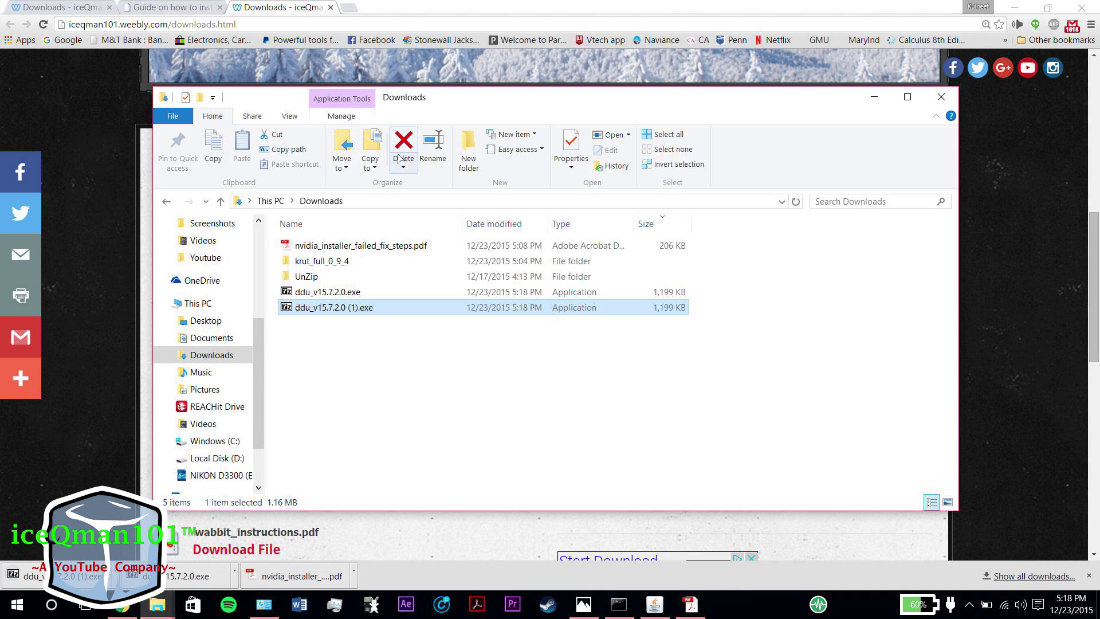
{"action": "left_click", "coordinate": [400, 158]}
{"action": "left_click", "coordinate": [599, 353]}
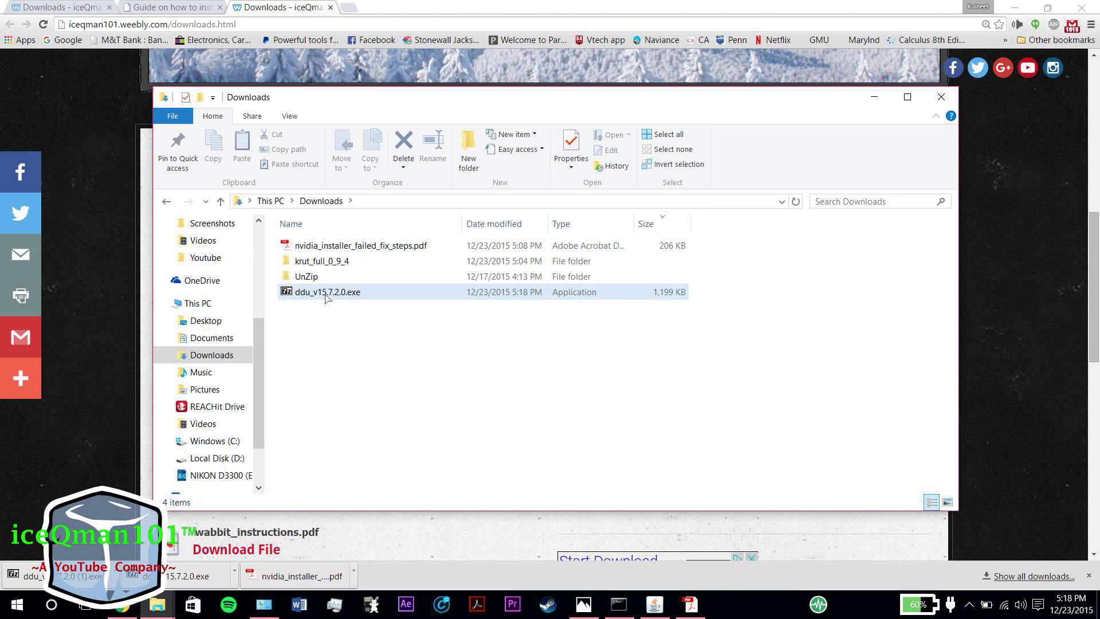
- Create a new empty folder named ddu in Downloads
{"action": "right_click", "coordinate": [321, 327]}
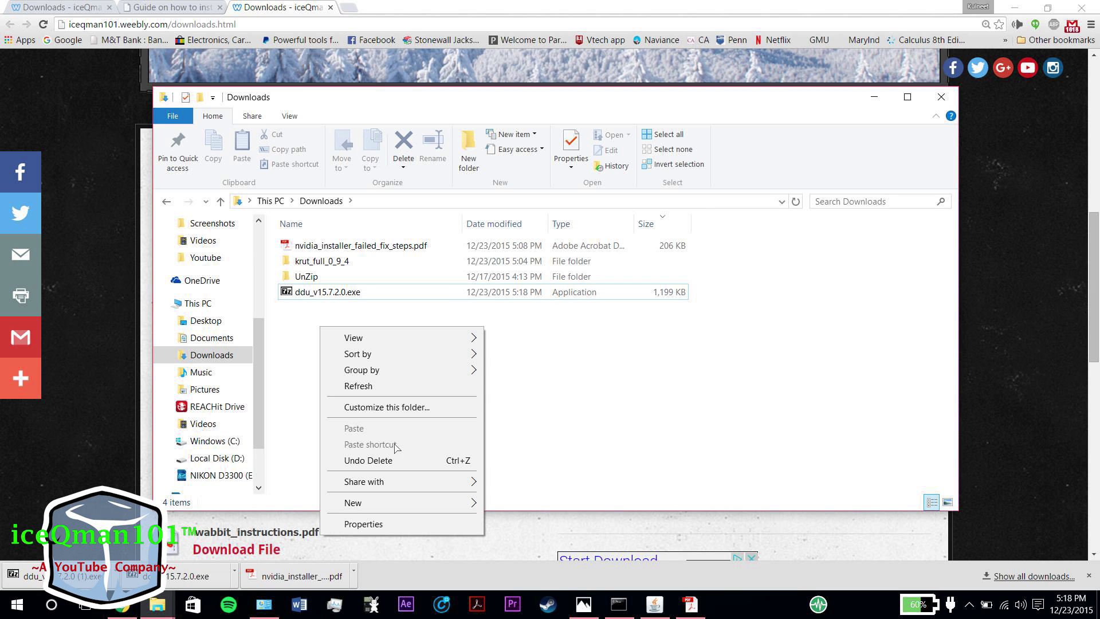
{"action": "mouse_move", "coordinate": [455, 502]}
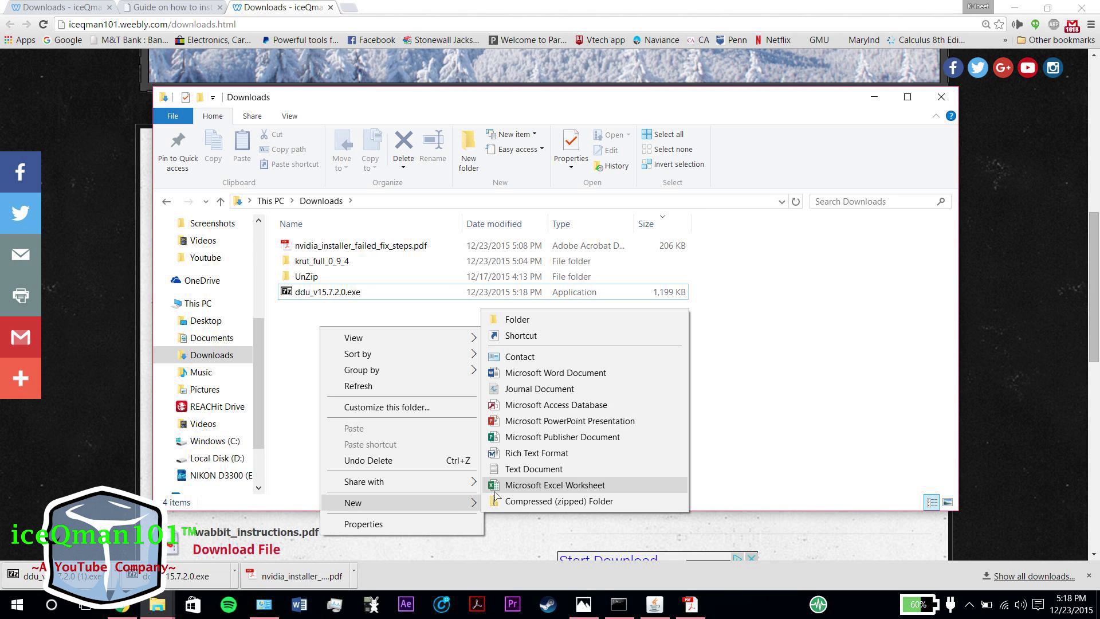
{"action": "left_click", "coordinate": [567, 324]}
{"action": "type", "text": "d"}
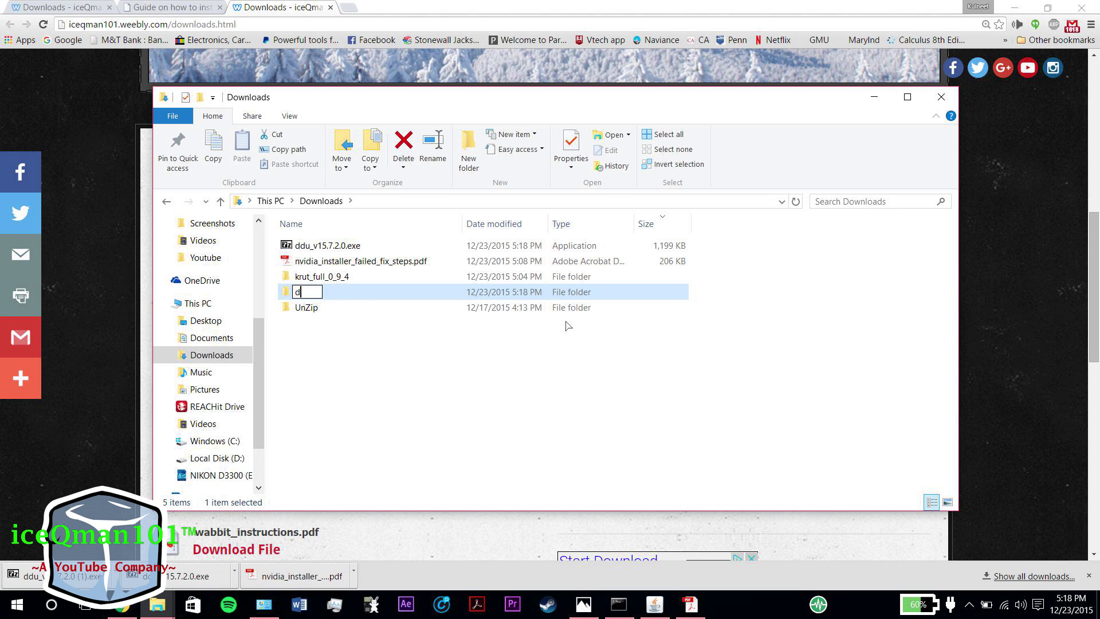
{"action": "type", "text": "du"}
{"action": "key", "text": "Return"}
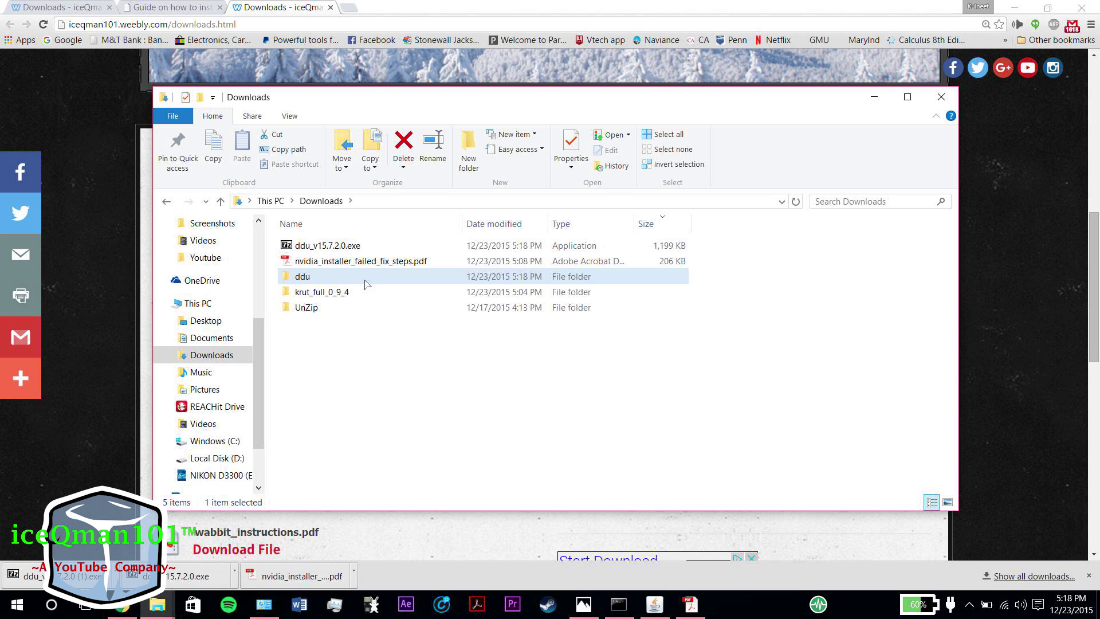
{"action": "left_click", "coordinate": [329, 246]}
- Extract ddu_v15.7.2.0.exe with 7-Zip into D:\Downloads\ddu
{"action": "double_click", "coordinate": [328, 246]}
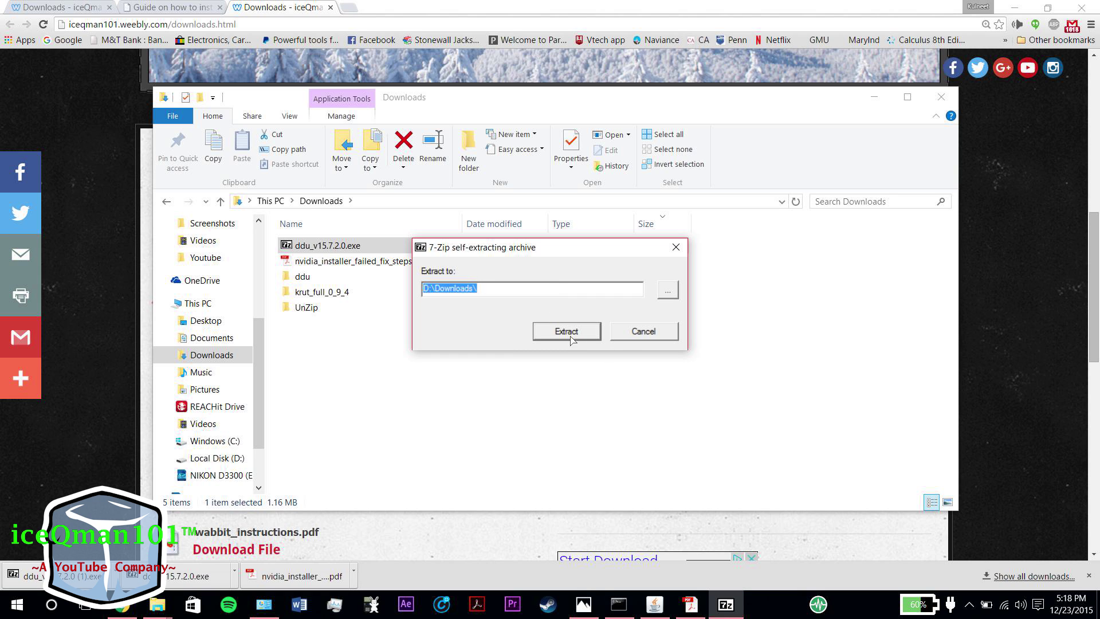
{"action": "left_click", "coordinate": [667, 290]}
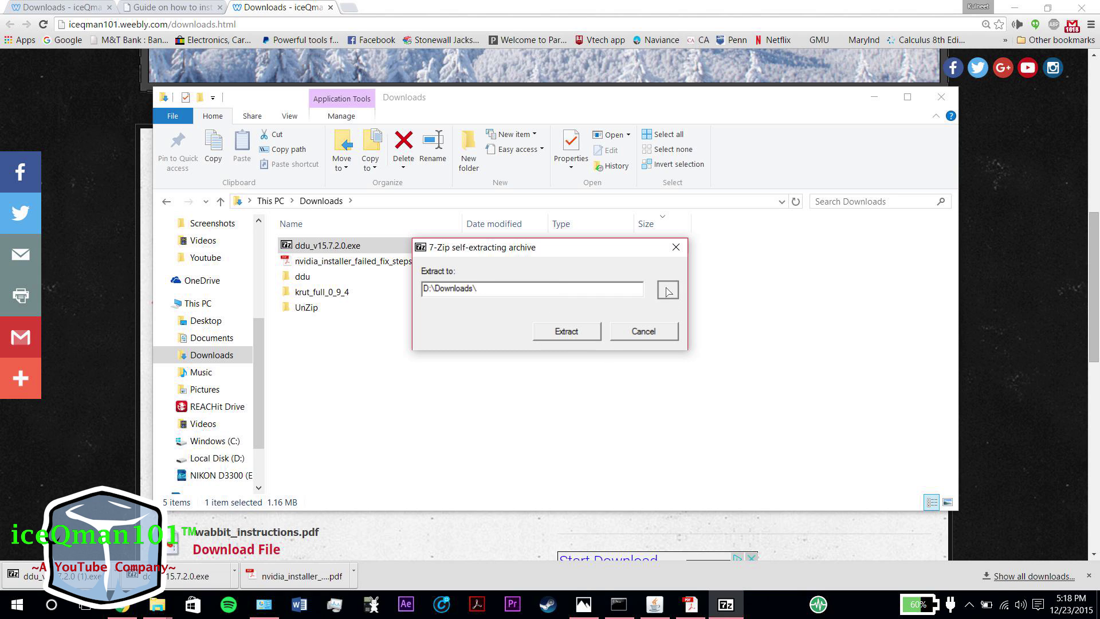
{"action": "left_click", "coordinate": [467, 335]}
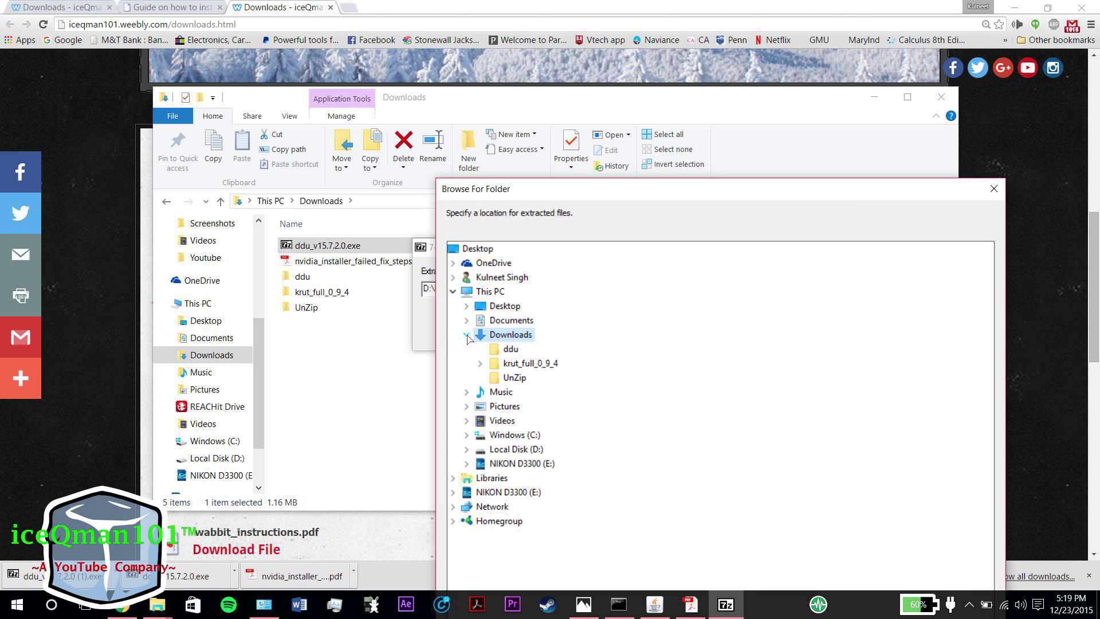
{"action": "left_click", "coordinate": [509, 350]}
{"action": "left_click_drag", "start_coordinate": [721, 198], "coordinate": [678, 37]}
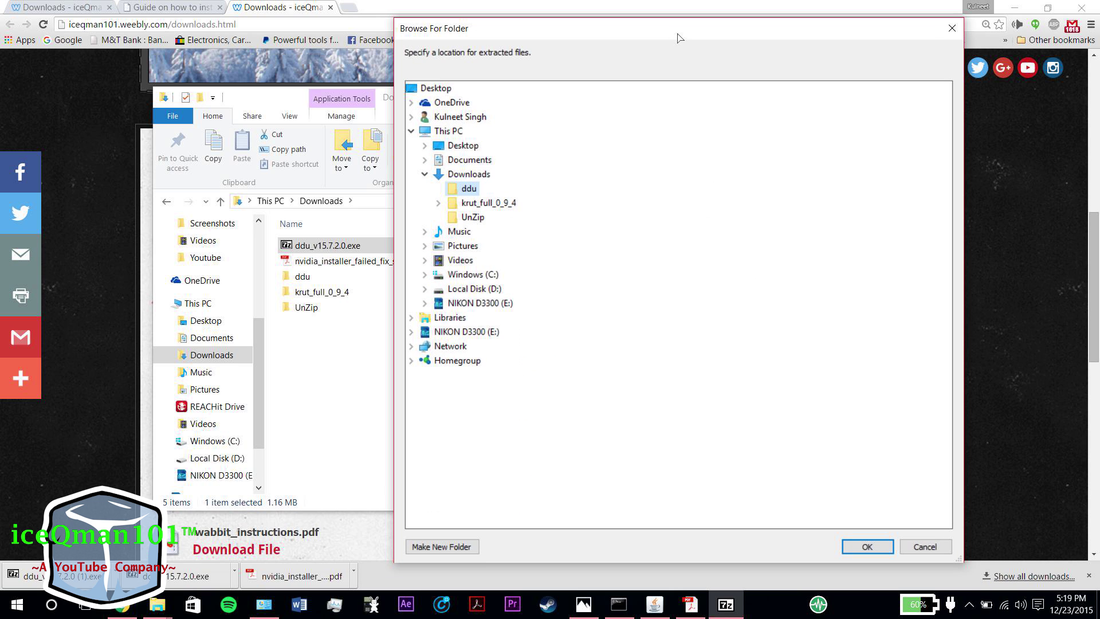
{"action": "left_click", "coordinate": [886, 545]}
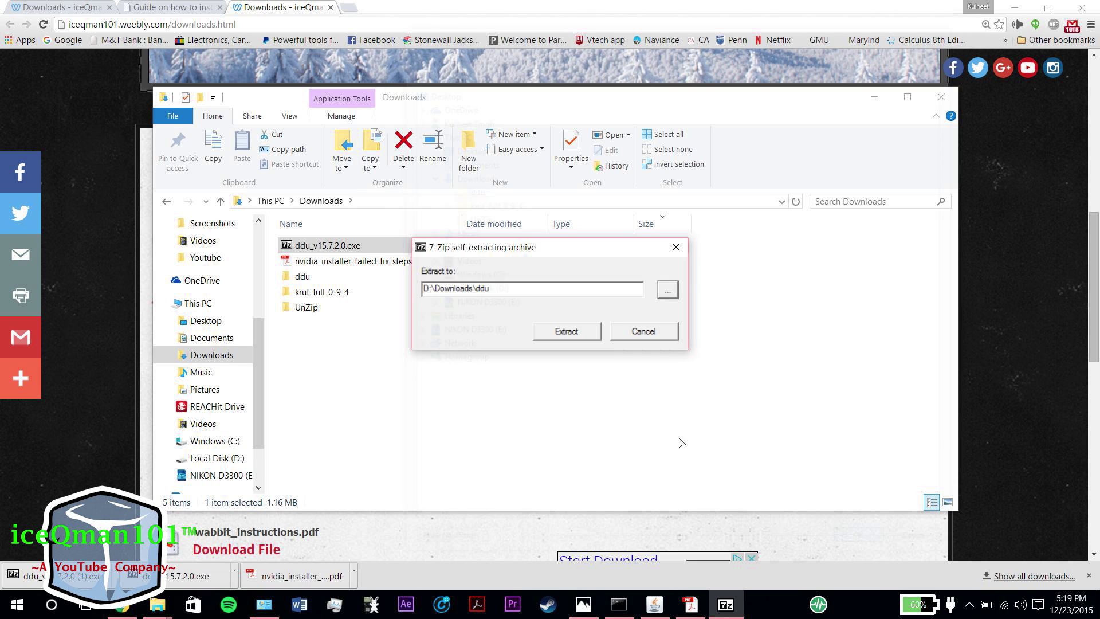
{"action": "left_click", "coordinate": [572, 335]}
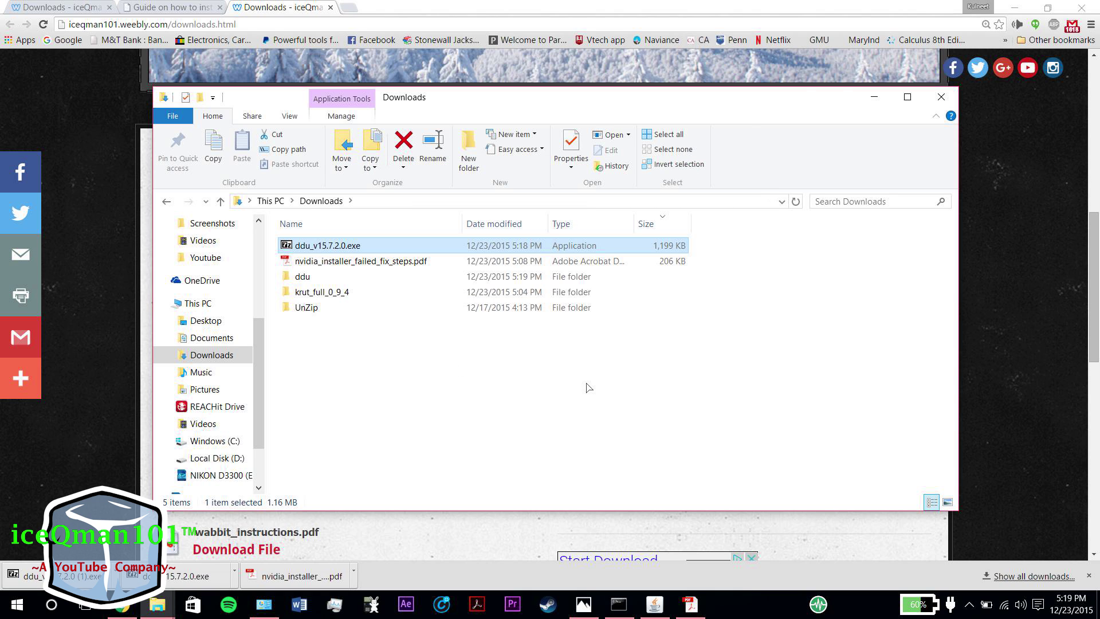
{"action": "left_click", "coordinate": [589, 387]}
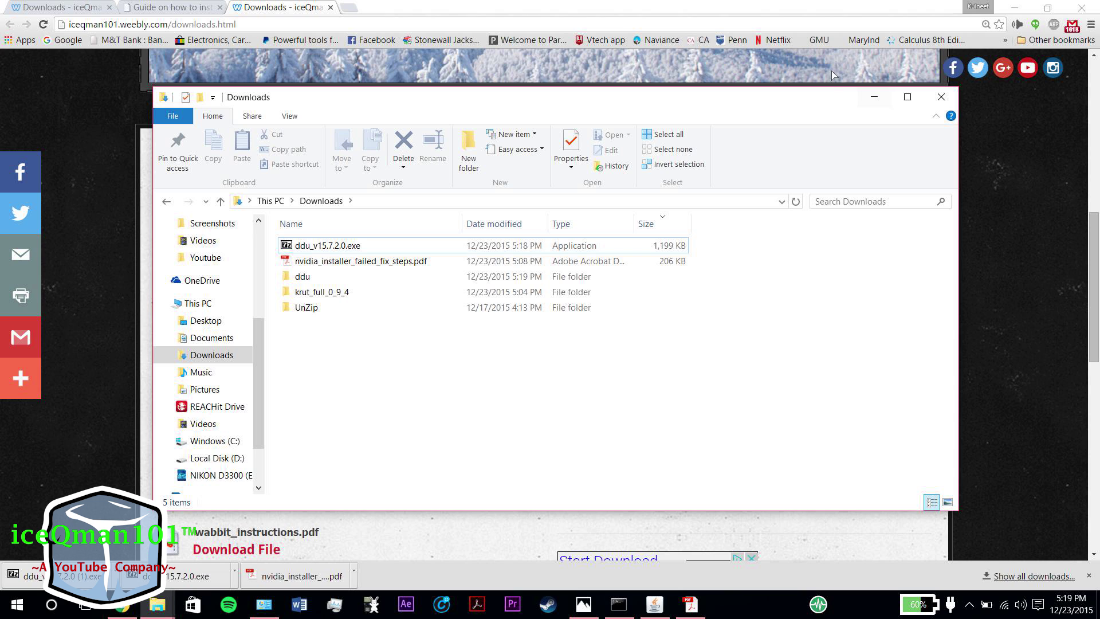
{"action": "left_click", "coordinate": [834, 78]}
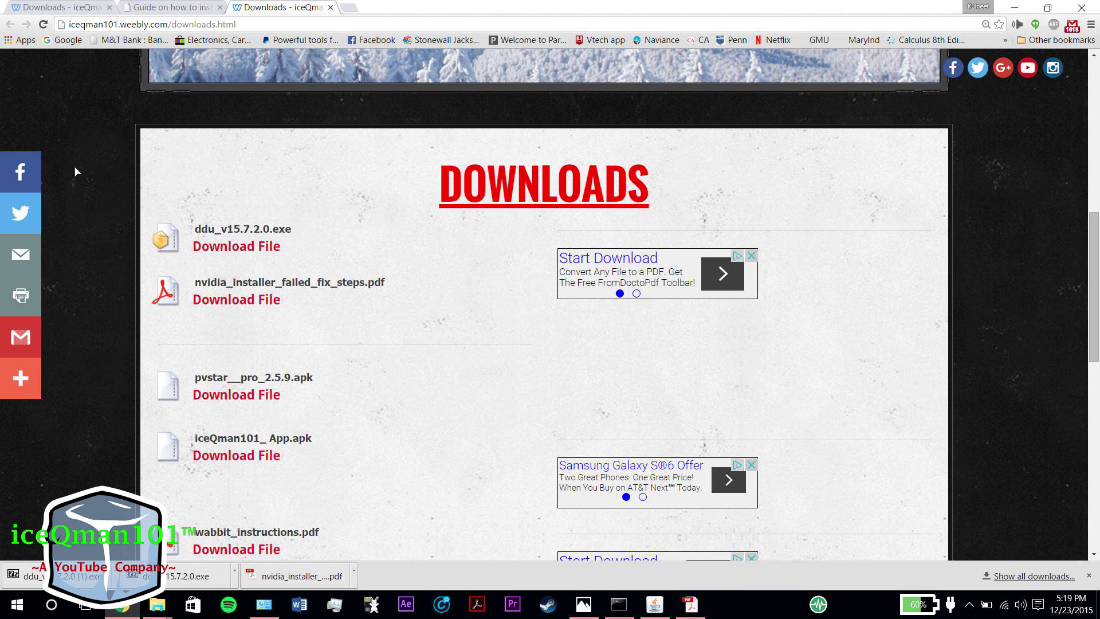
- Highlight the step 2 driver wording in the fix-steps PDF, then follow its nvidia.com Download link
{"action": "left_click", "coordinate": [690, 605]}
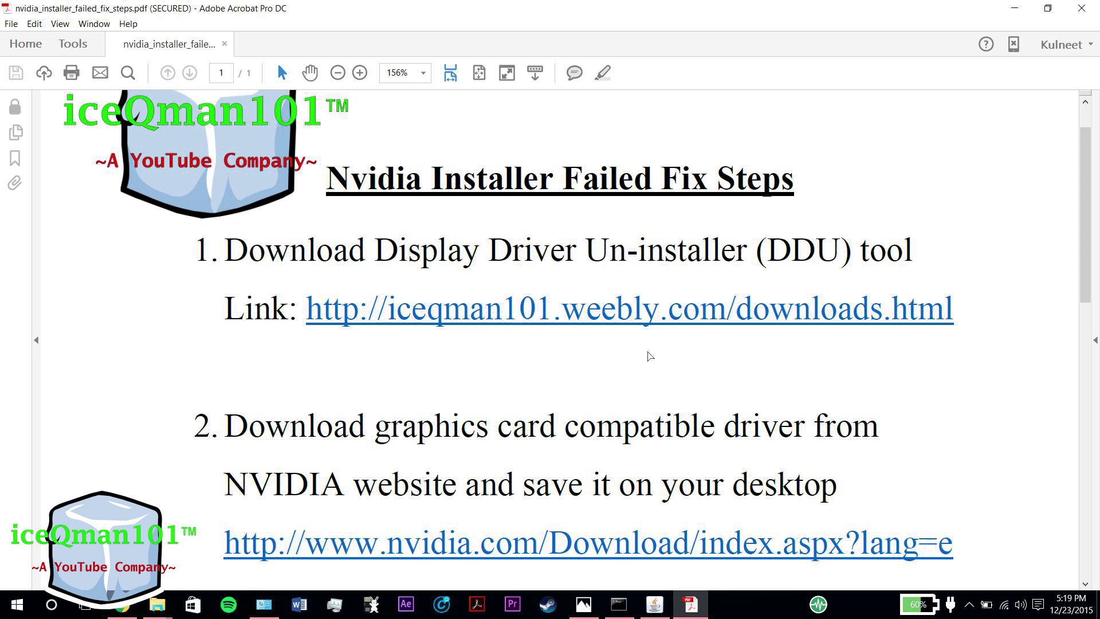
{"action": "scroll", "coordinate": [377, 343], "scroll_direction": "down", "scroll_amount": 7}
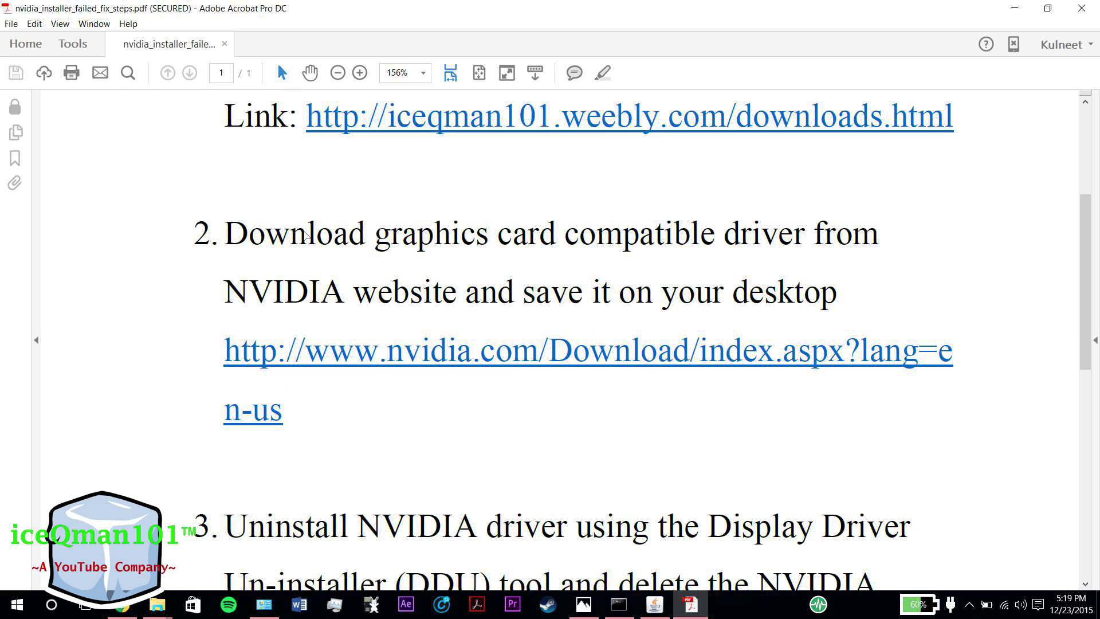
{"action": "left_click_drag", "start_coordinate": [256, 235], "coordinate": [774, 245]}
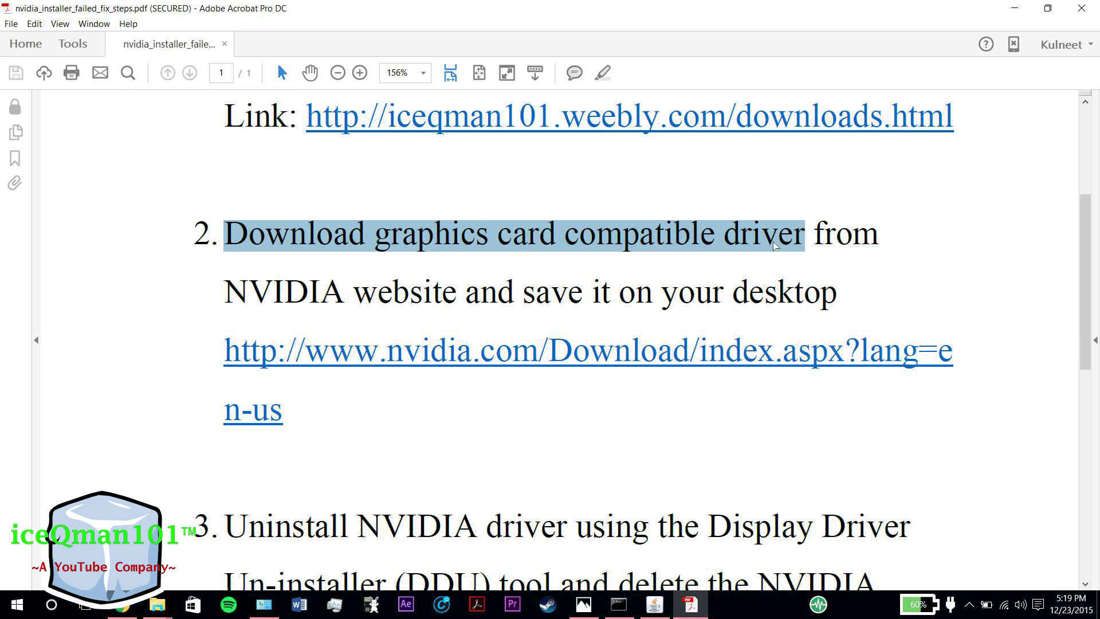
{"action": "left_click", "coordinate": [774, 260]}
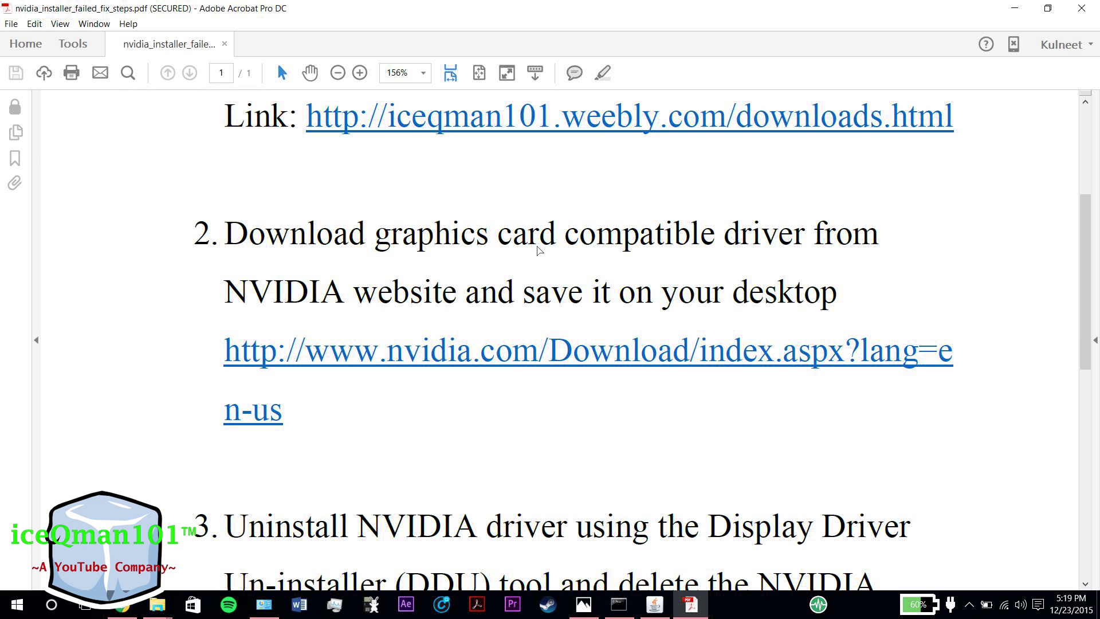
{"action": "left_click_drag", "start_coordinate": [336, 238], "coordinate": [416, 234]}
{"action": "left_click", "coordinate": [513, 248]}
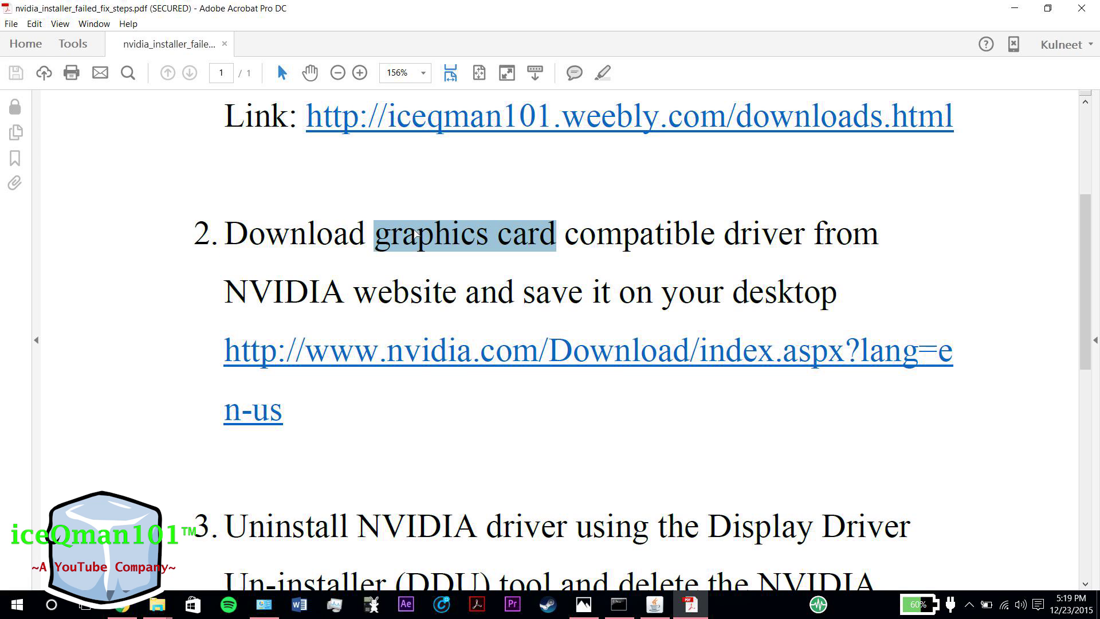
{"action": "left_click", "coordinate": [613, 244]}
{"action": "left_click_drag", "start_coordinate": [579, 235], "coordinate": [745, 224]}
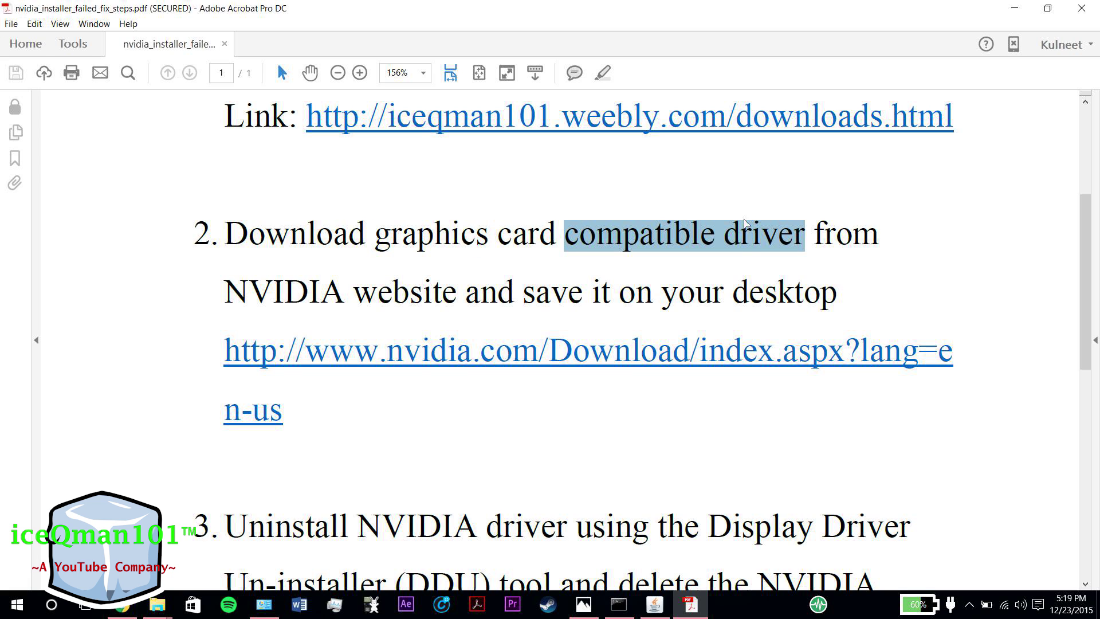
{"action": "left_click", "coordinate": [741, 246]}
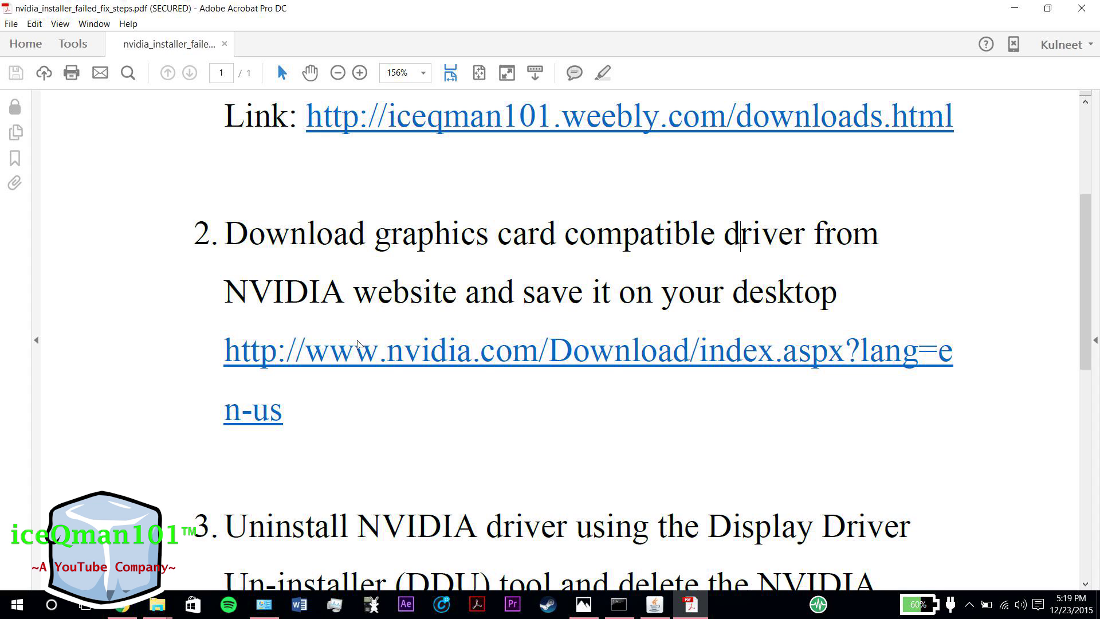
{"action": "left_click", "coordinate": [396, 358]}
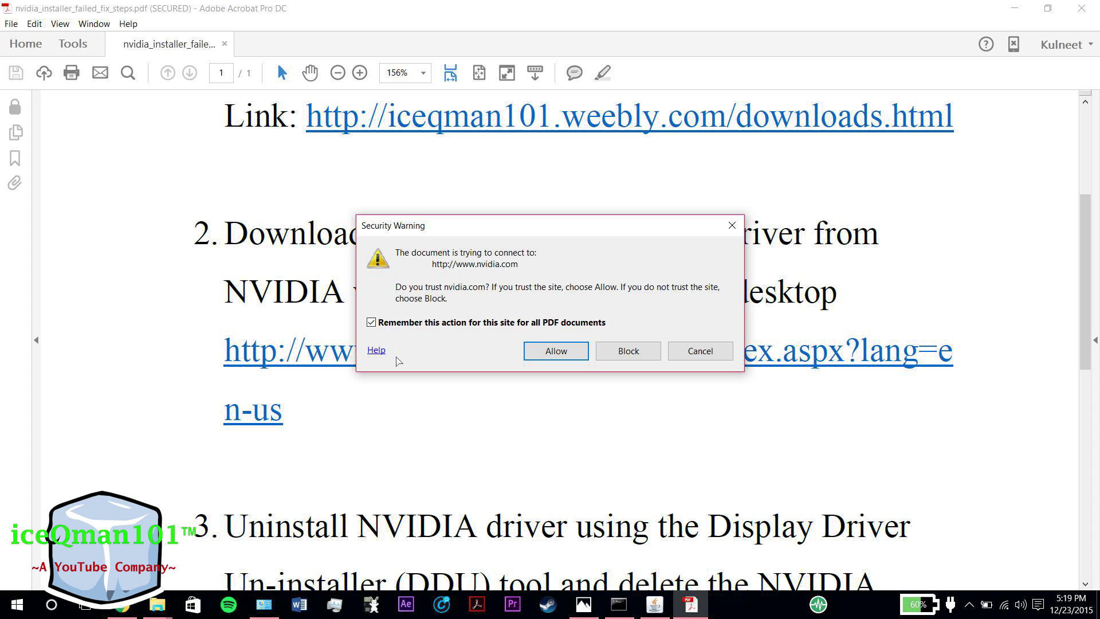
- Allow nvidia.com and search drivers for GeForce 900M Series GTX 960M, Windows 10 64-bit, English (US)
{"action": "left_click", "coordinate": [556, 354]}
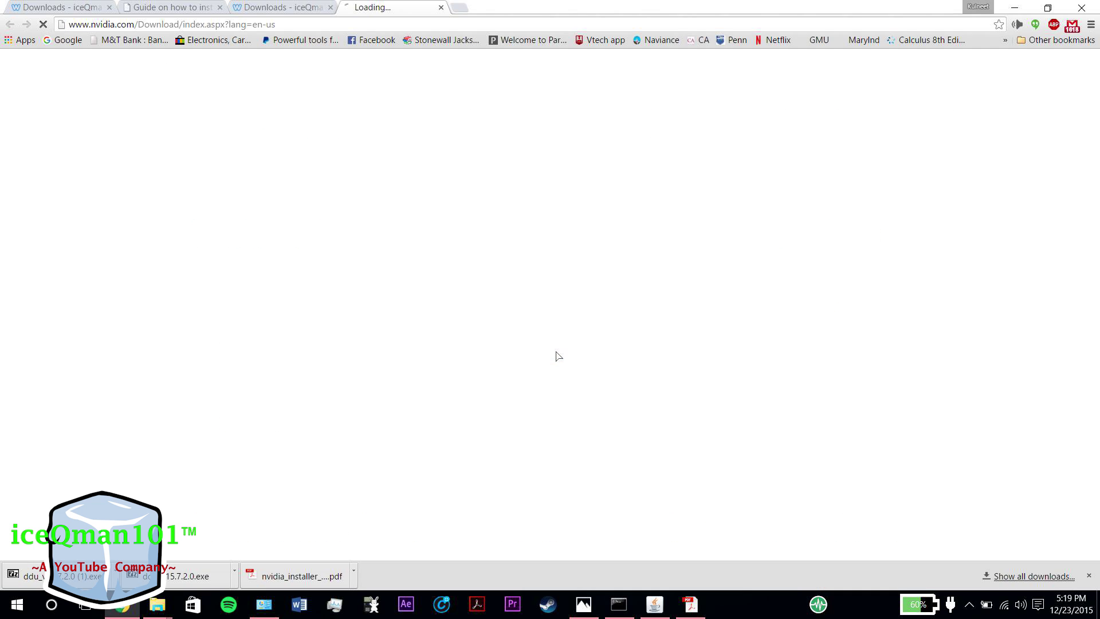
{"action": "scroll", "coordinate": [468, 92], "scroll_direction": "down", "scroll_amount": 2}
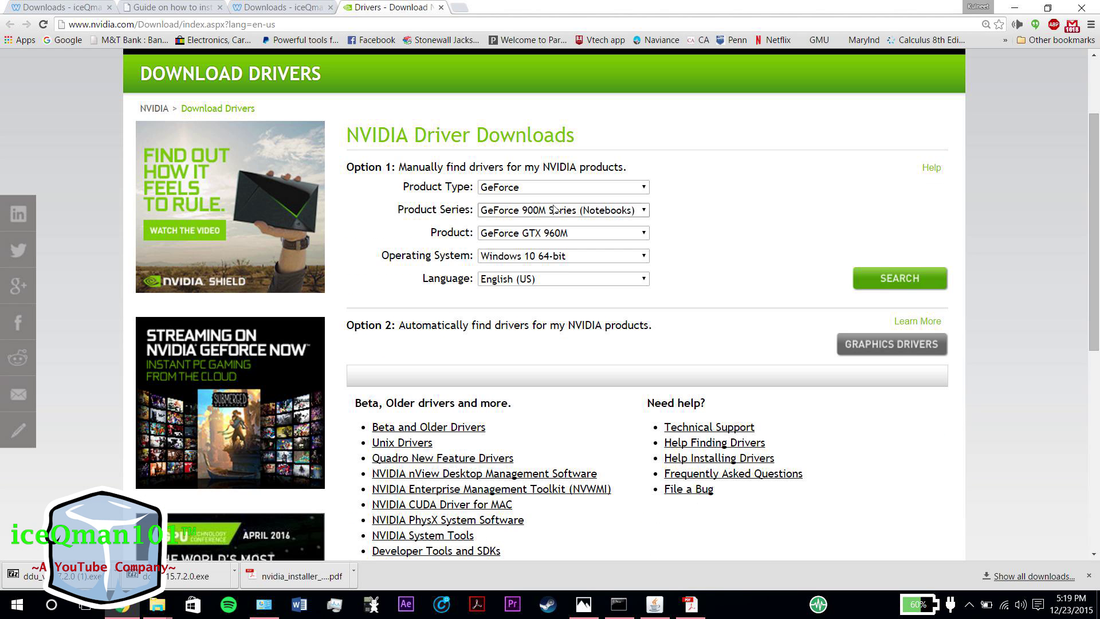
{"action": "left_click", "coordinate": [559, 187]}
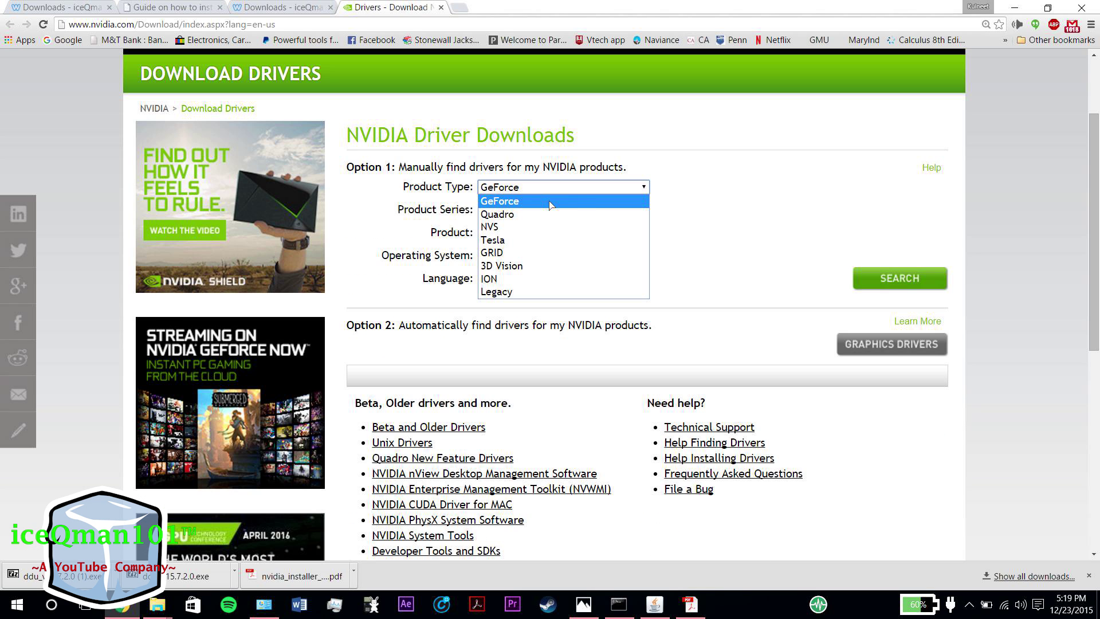
{"action": "left_click", "coordinate": [550, 202]}
{"action": "left_click", "coordinate": [549, 212]}
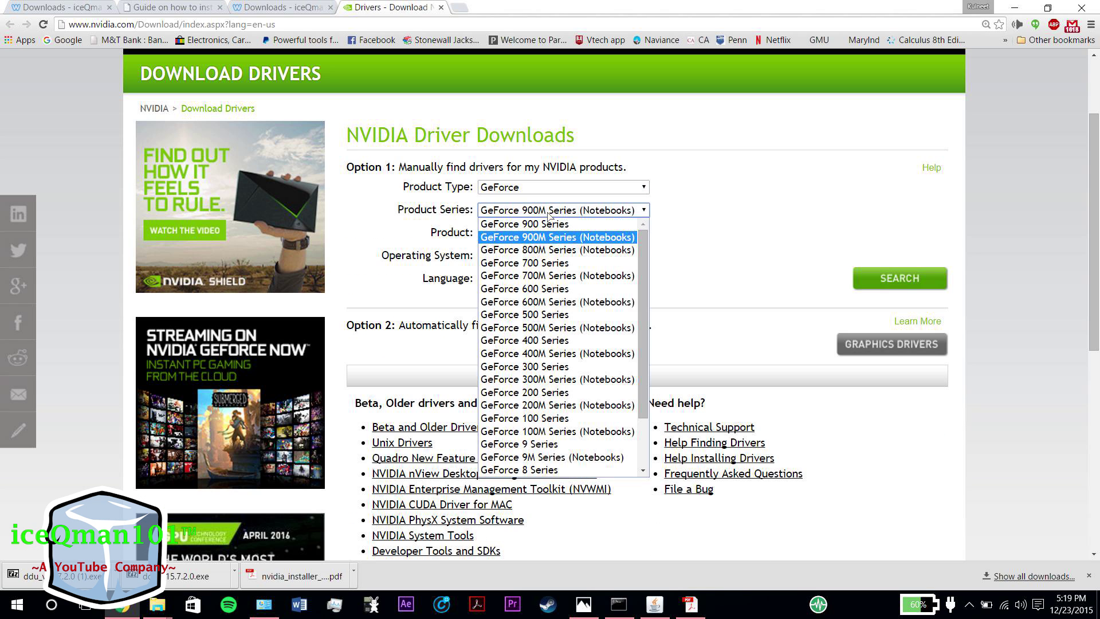
{"action": "left_click", "coordinate": [533, 243]}
{"action": "left_click", "coordinate": [507, 235]}
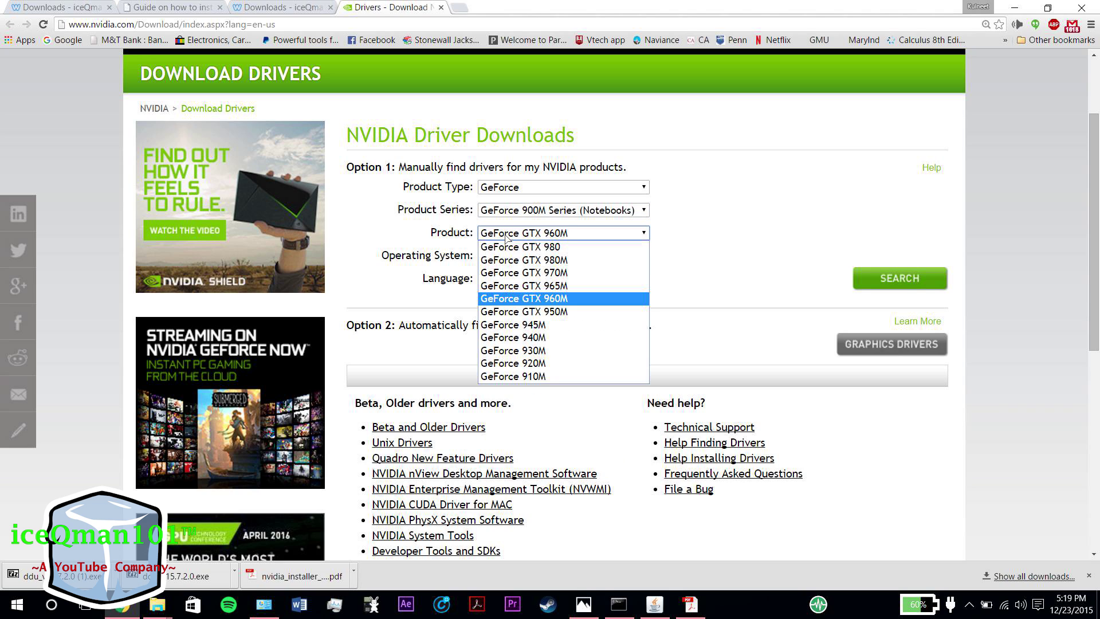
{"action": "left_click", "coordinate": [527, 300]}
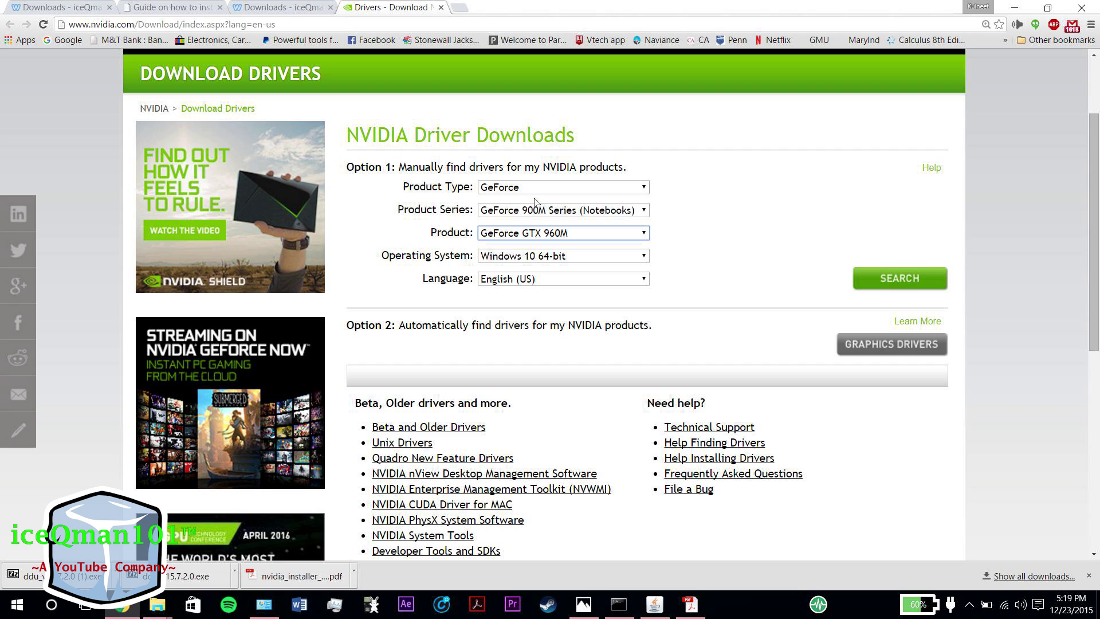
{"action": "left_click", "coordinate": [546, 256]}
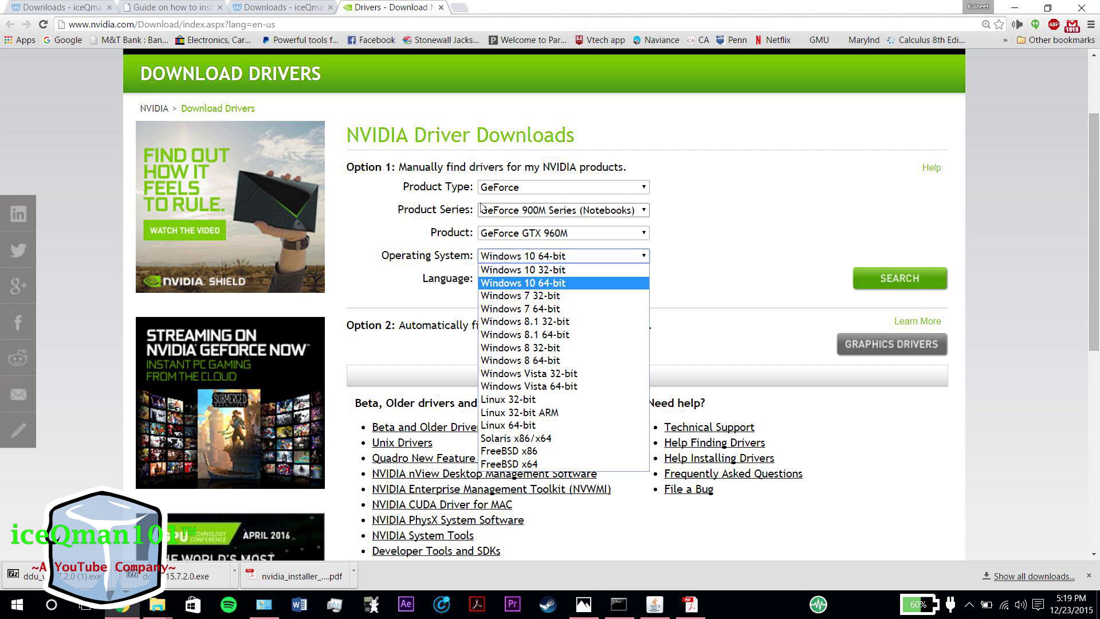
{"action": "left_click", "coordinate": [516, 285]}
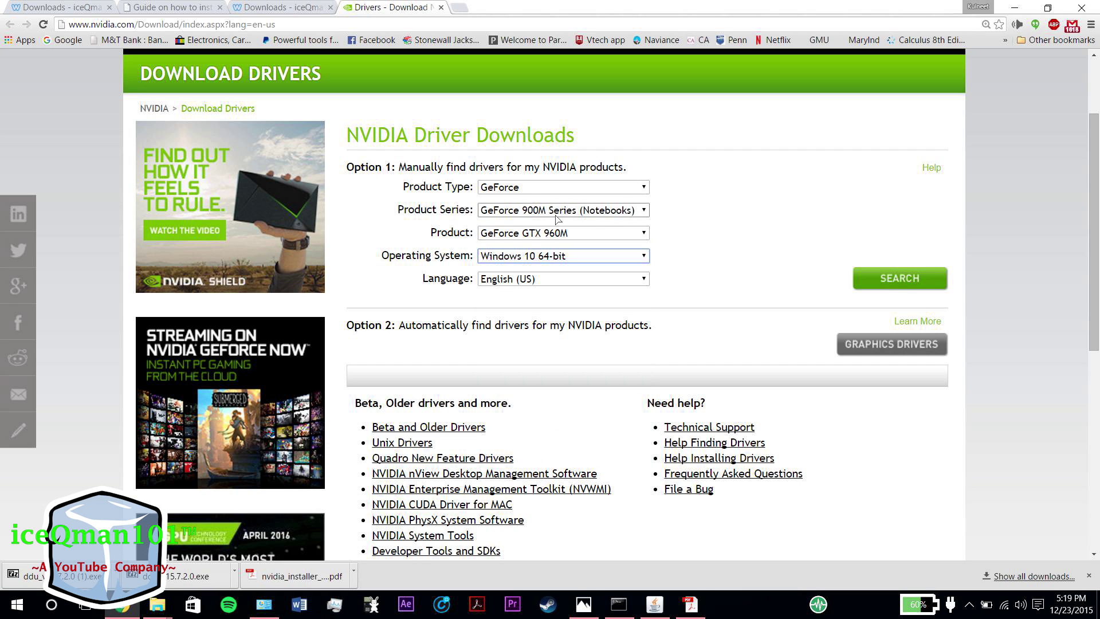
{"action": "left_click", "coordinate": [519, 279]}
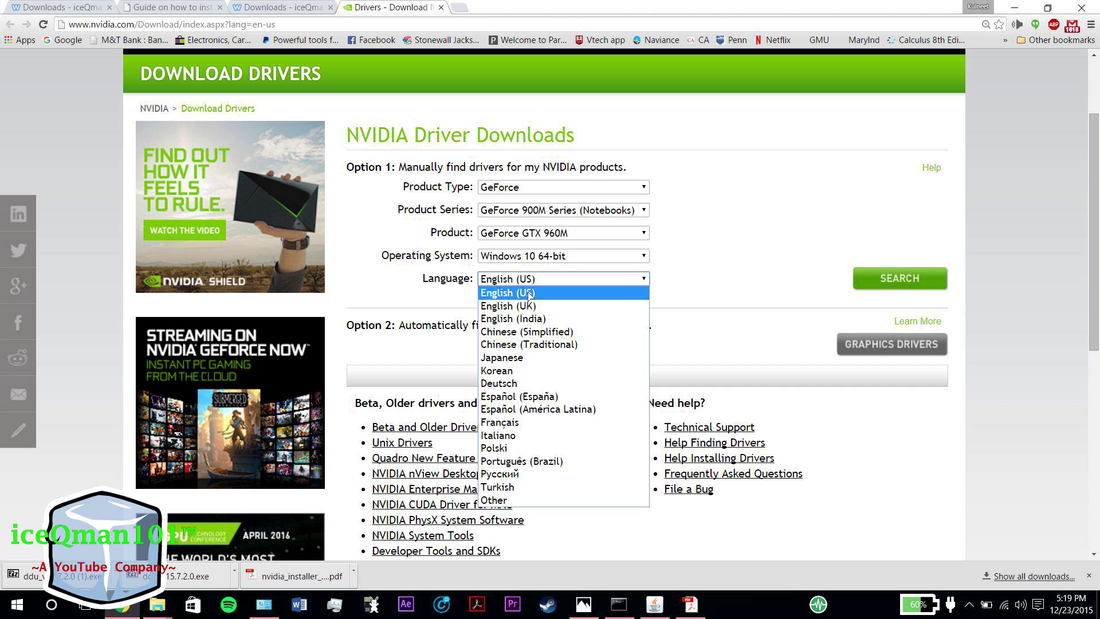
{"action": "left_click", "coordinate": [529, 293]}
{"action": "left_click", "coordinate": [897, 279]}
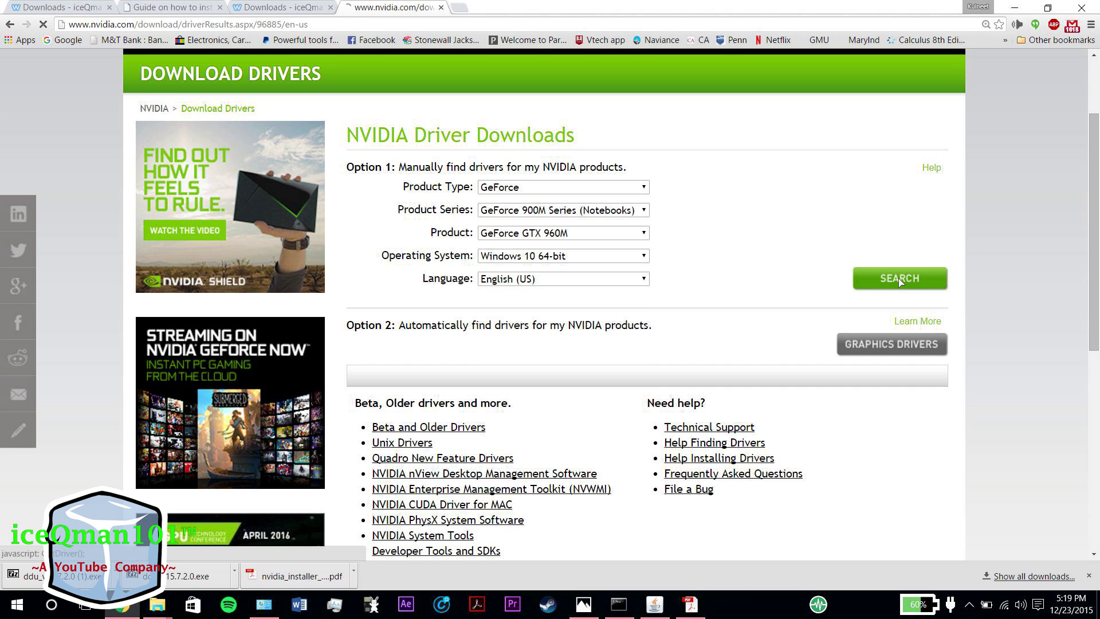
- Start the driver 361.43 download via Agree & Download, then cancel it
{"action": "scroll", "coordinate": [380, 153], "scroll_direction": "down", "scroll_amount": 5}
{"action": "left_click", "coordinate": [380, 151]}
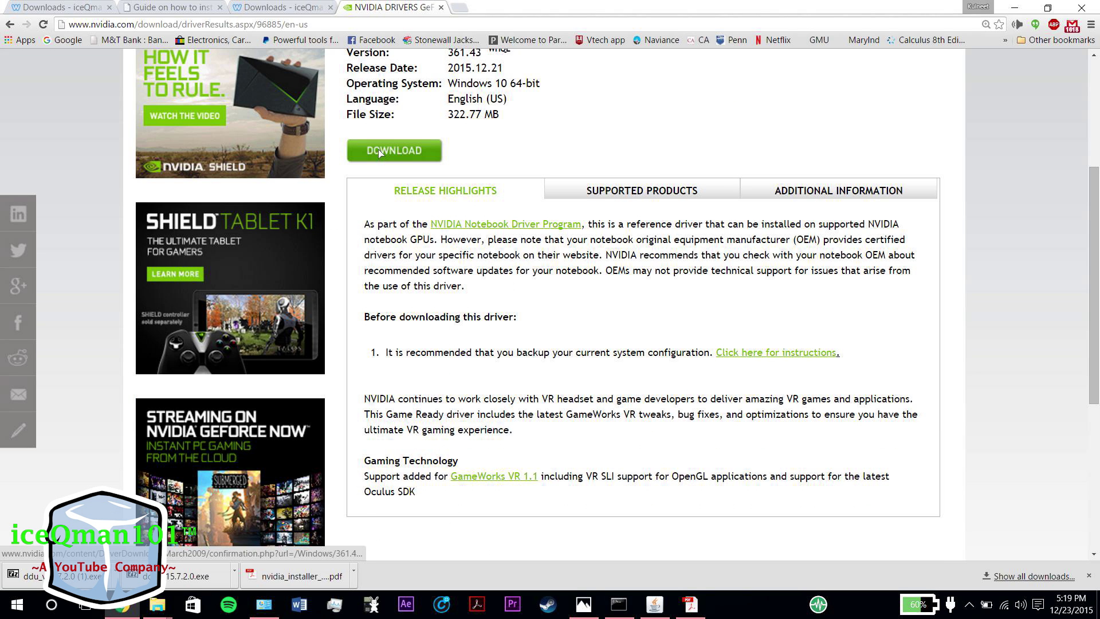
{"action": "scroll", "coordinate": [518, 163], "scroll_direction": "down", "scroll_amount": 3}
{"action": "left_click", "coordinate": [518, 163]}
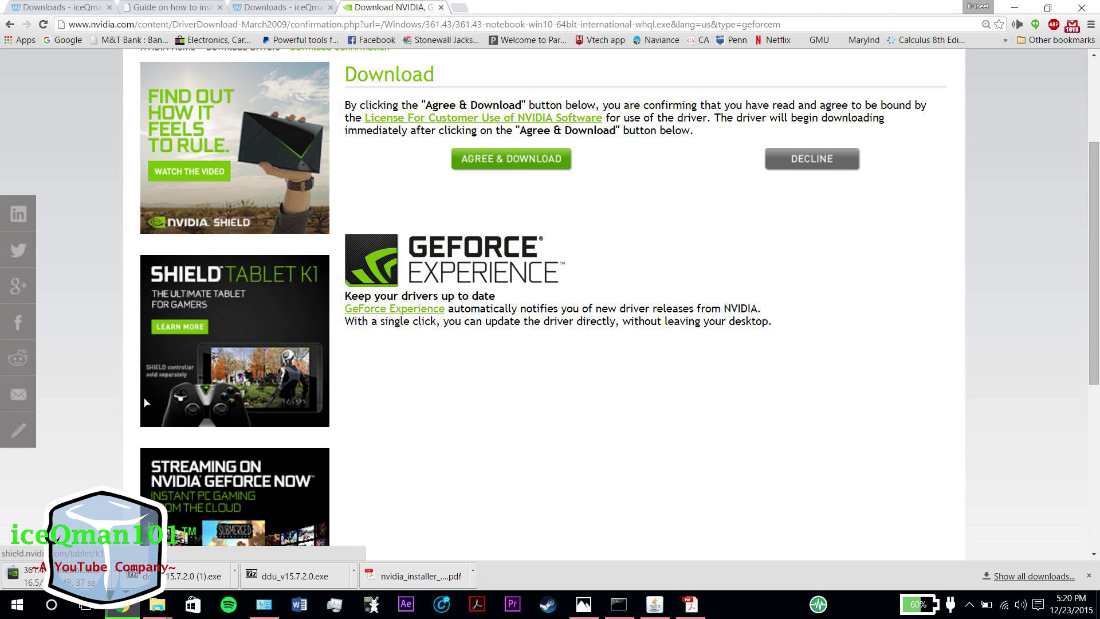
{"action": "right_click", "coordinate": [66, 572]}
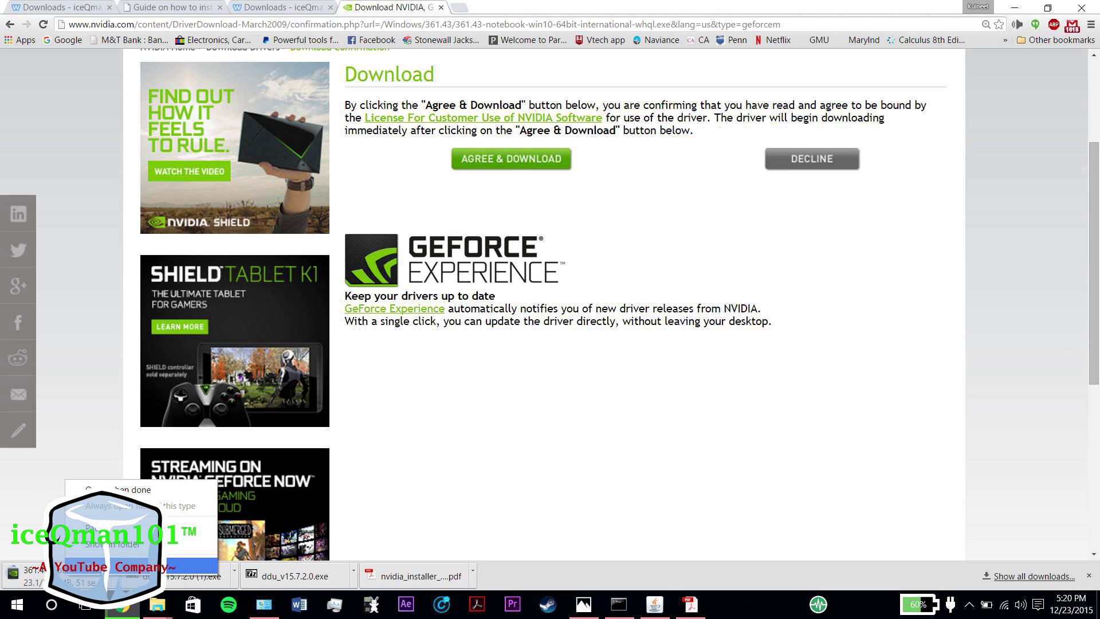
{"action": "left_click", "coordinate": [86, 566]}
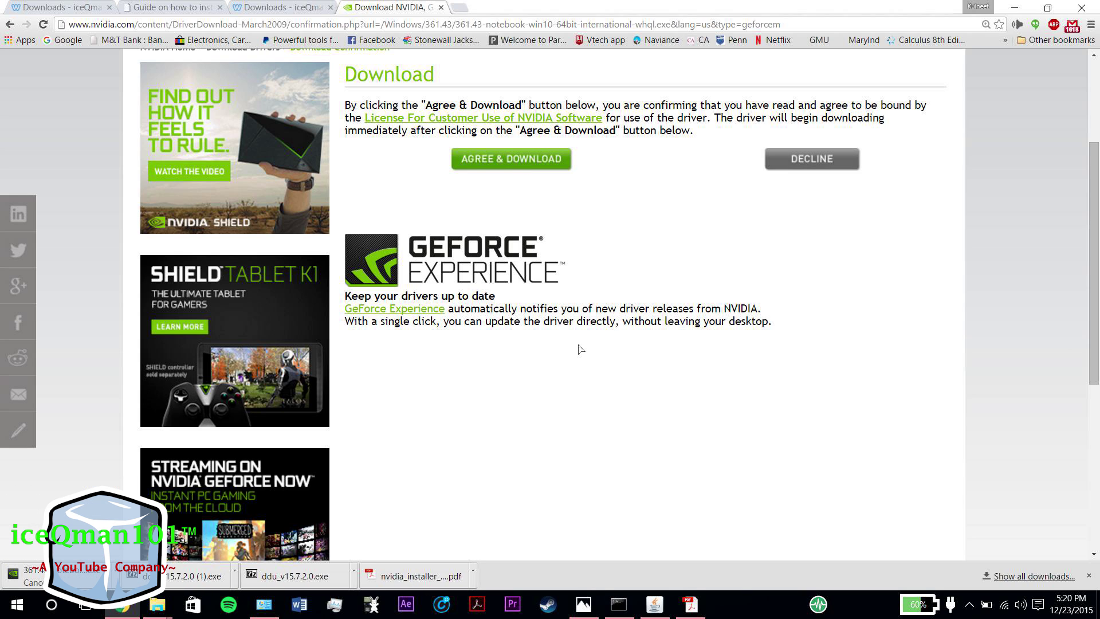
{"action": "left_click", "coordinate": [157, 604]}
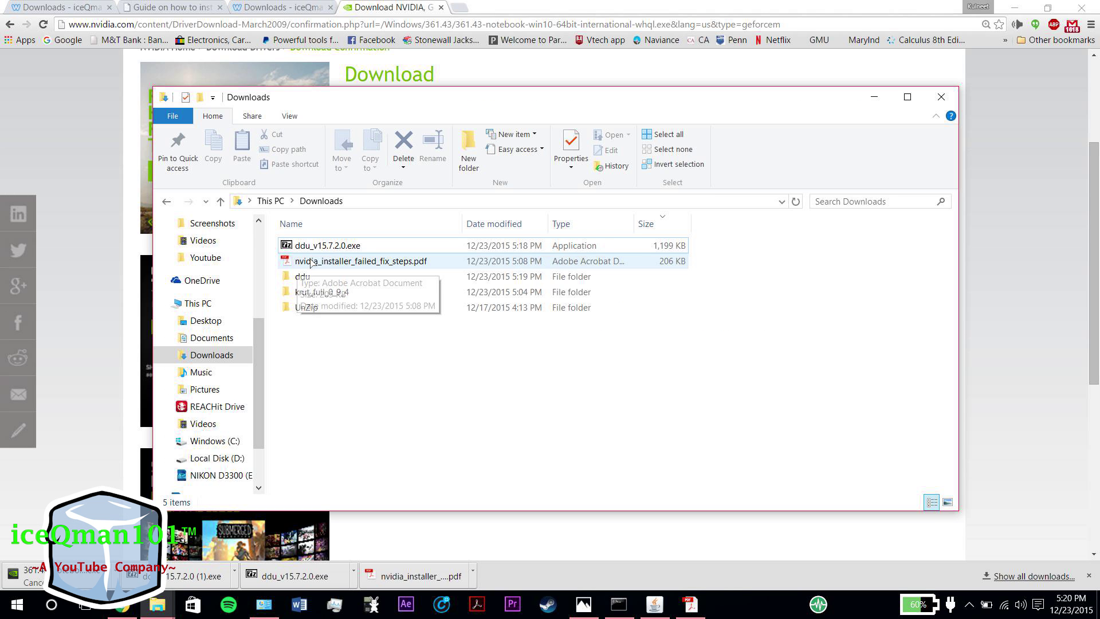
- Minimize all windows and place the 361.43 NVIDIA installer in an empty desktop spot
{"action": "left_click", "coordinate": [1013, 7]}
{"action": "left_click", "coordinate": [1013, 8]}
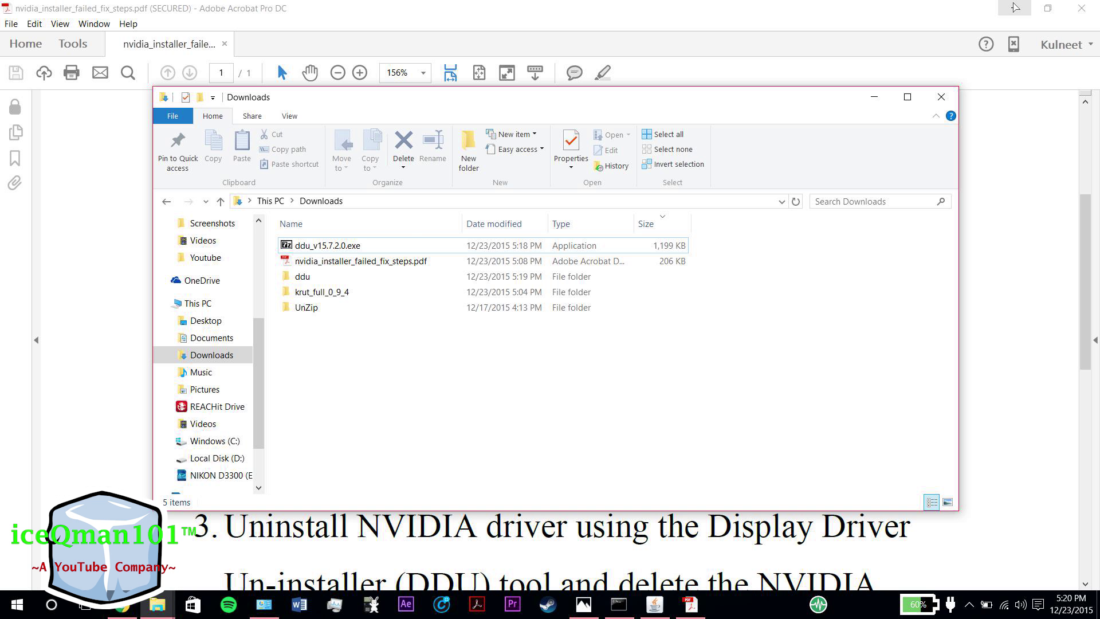
{"action": "left_click", "coordinate": [1014, 8]}
{"action": "left_click", "coordinate": [874, 96]}
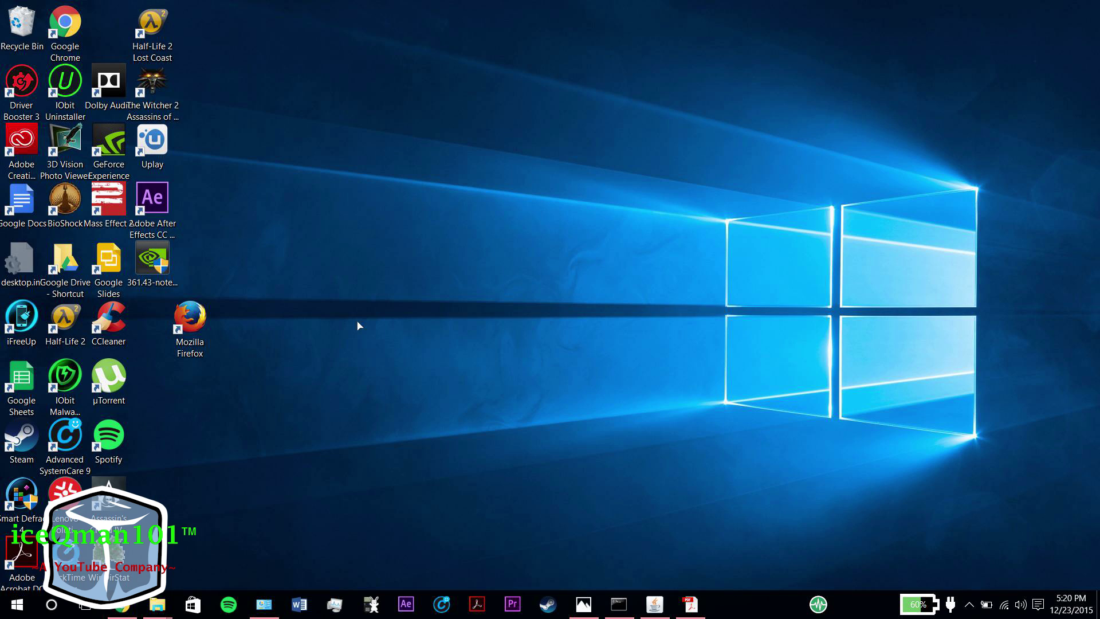
{"action": "left_click_drag", "start_coordinate": [159, 269], "coordinate": [398, 88]}
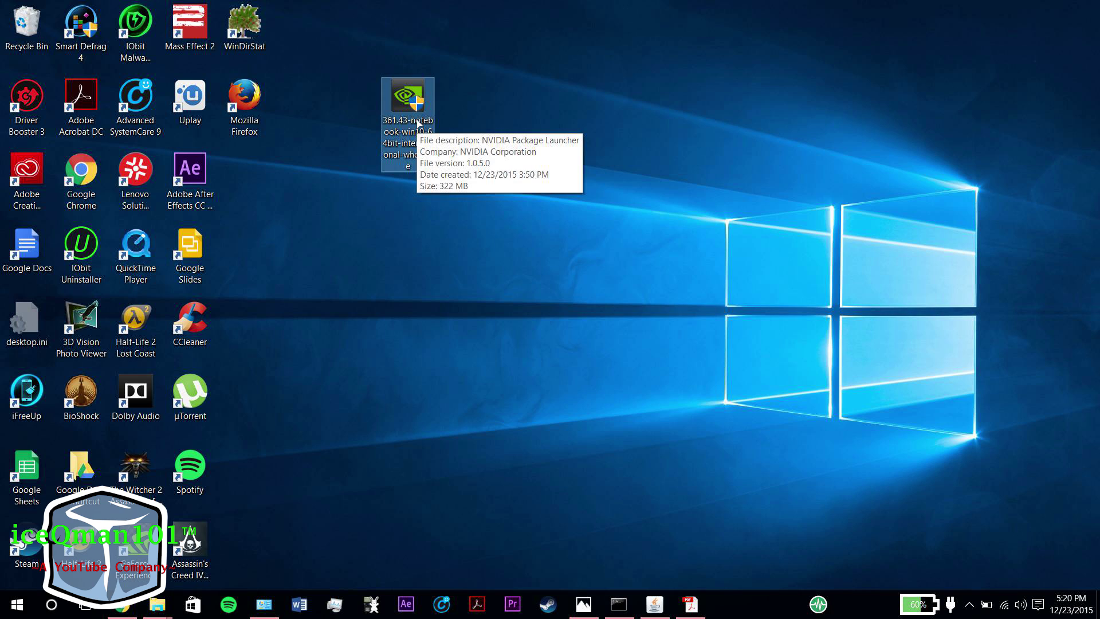
{"action": "left_click_drag", "start_coordinate": [418, 122], "coordinate": [279, 229]}
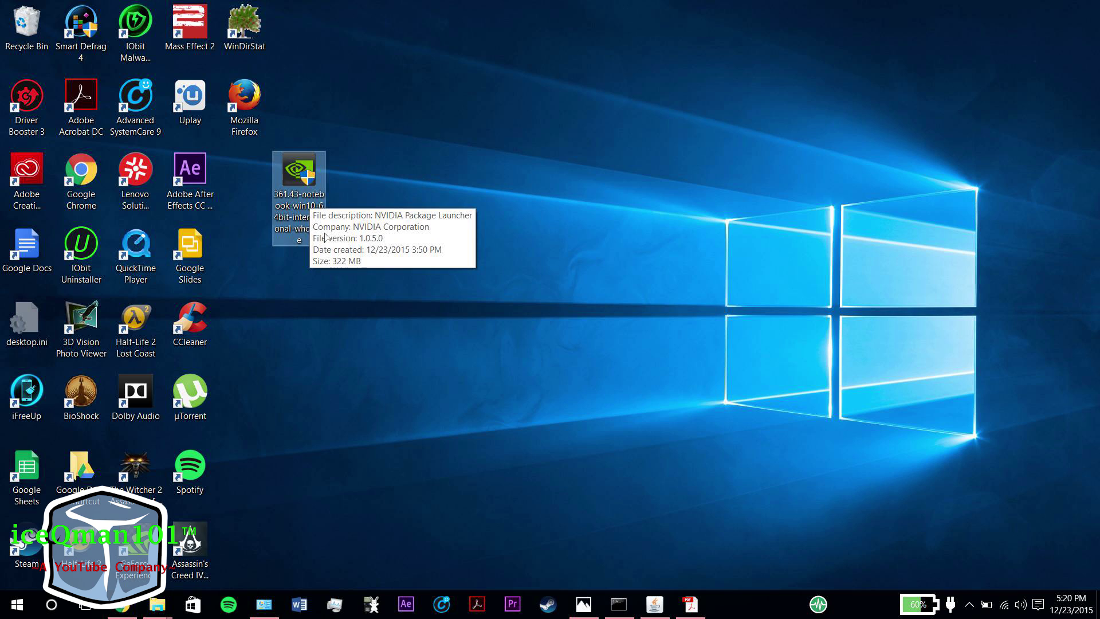
{"action": "left_click", "coordinate": [547, 136]}
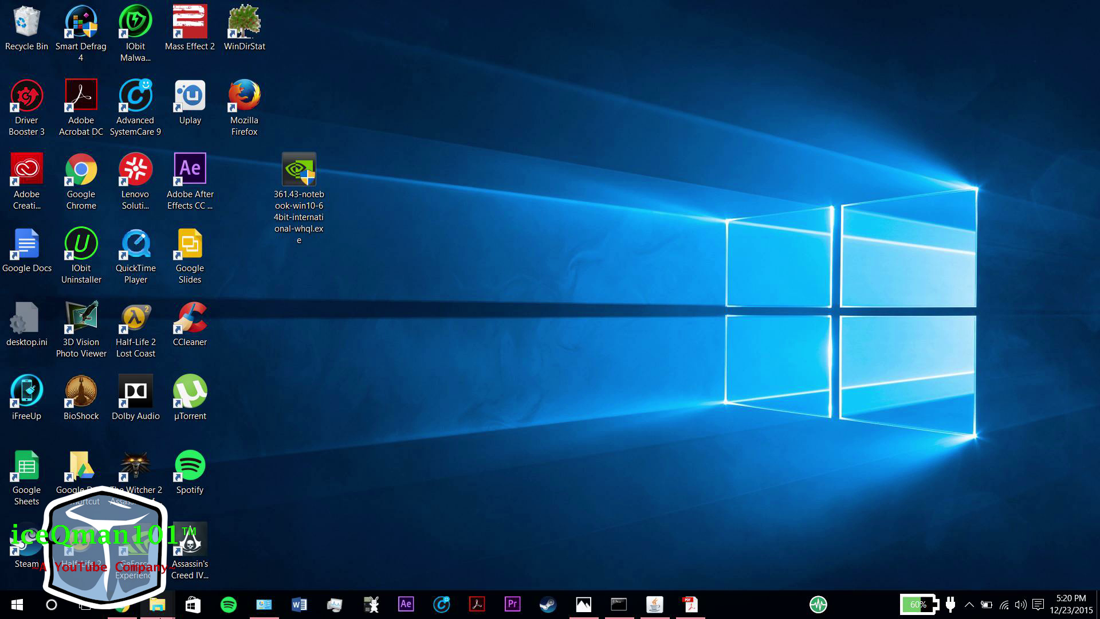
{"action": "left_click", "coordinate": [134, 616]}
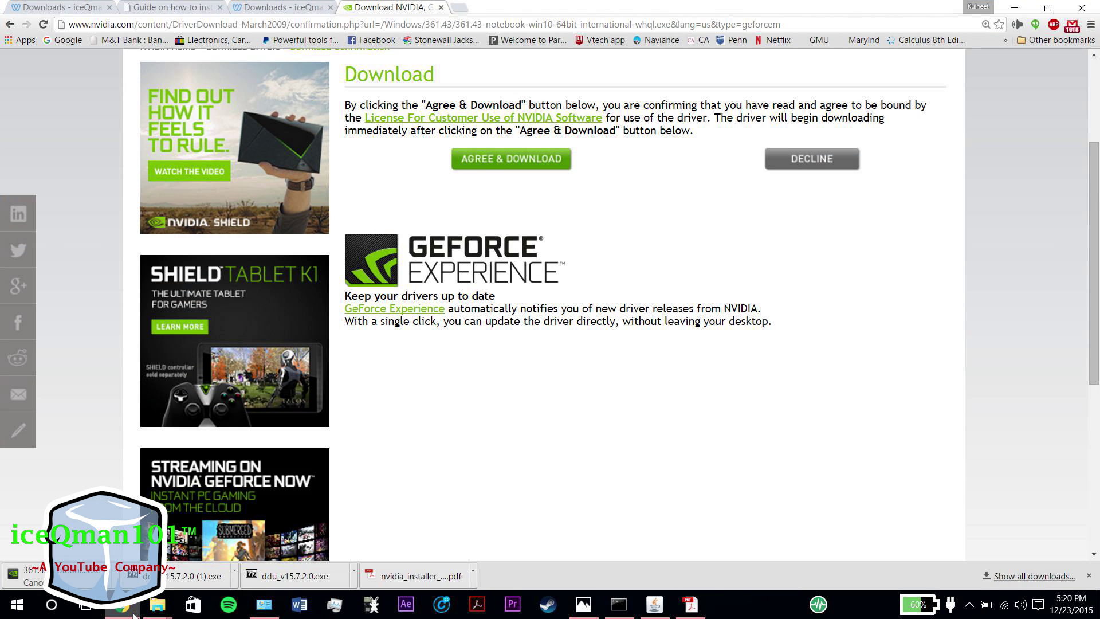
- Confirm deleting the duplicate DDU file, then run Display Driver Uninstaller from ddu without Safe Mode
{"action": "left_click", "coordinate": [133, 616]}
{"action": "mouse_move", "coordinate": [158, 605]}
{"action": "left_click", "coordinate": [230, 562]}
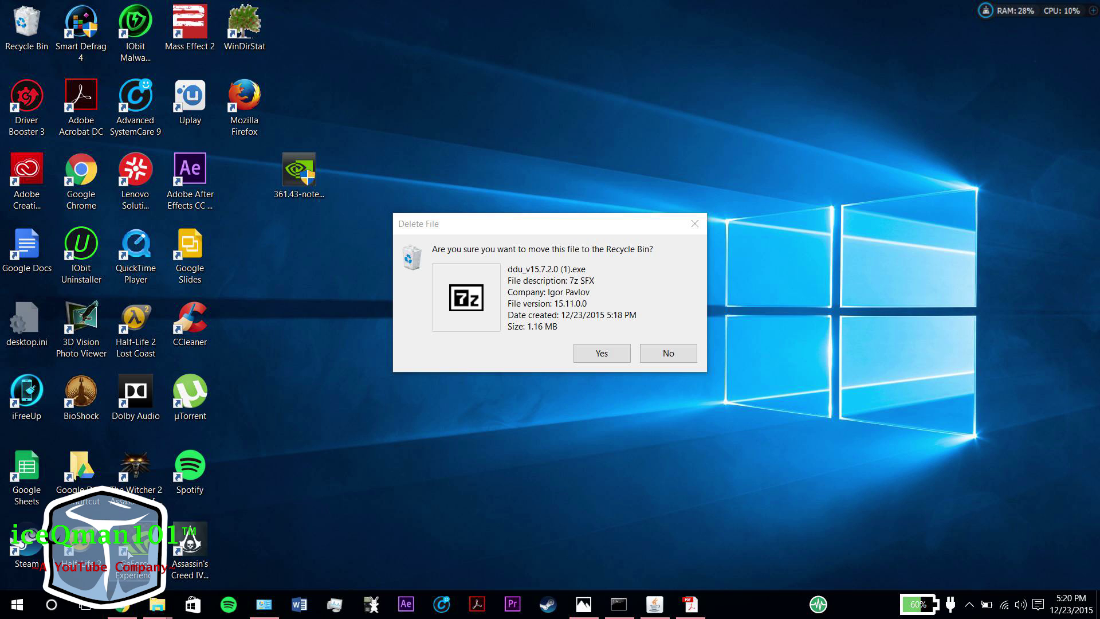
{"action": "left_click", "coordinate": [602, 353]}
{"action": "double_click", "coordinate": [333, 278]}
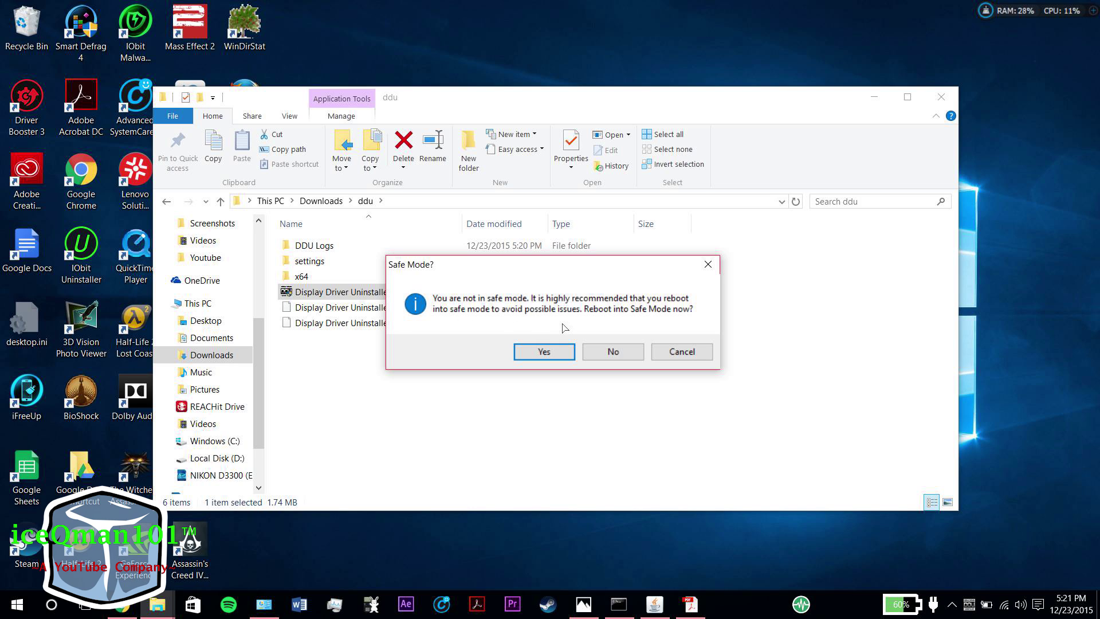
{"action": "left_click", "coordinate": [614, 352]}
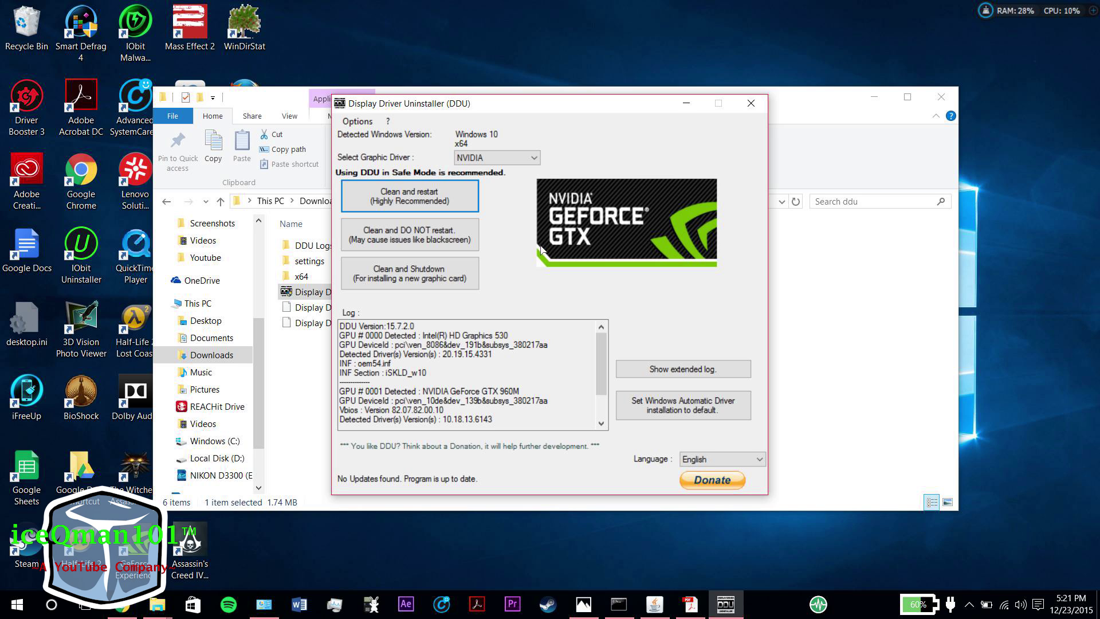
- Move the Display Driver Uninstaller window aside, then close it without cleaning
{"action": "left_click_drag", "start_coordinate": [439, 106], "coordinate": [555, 61]}
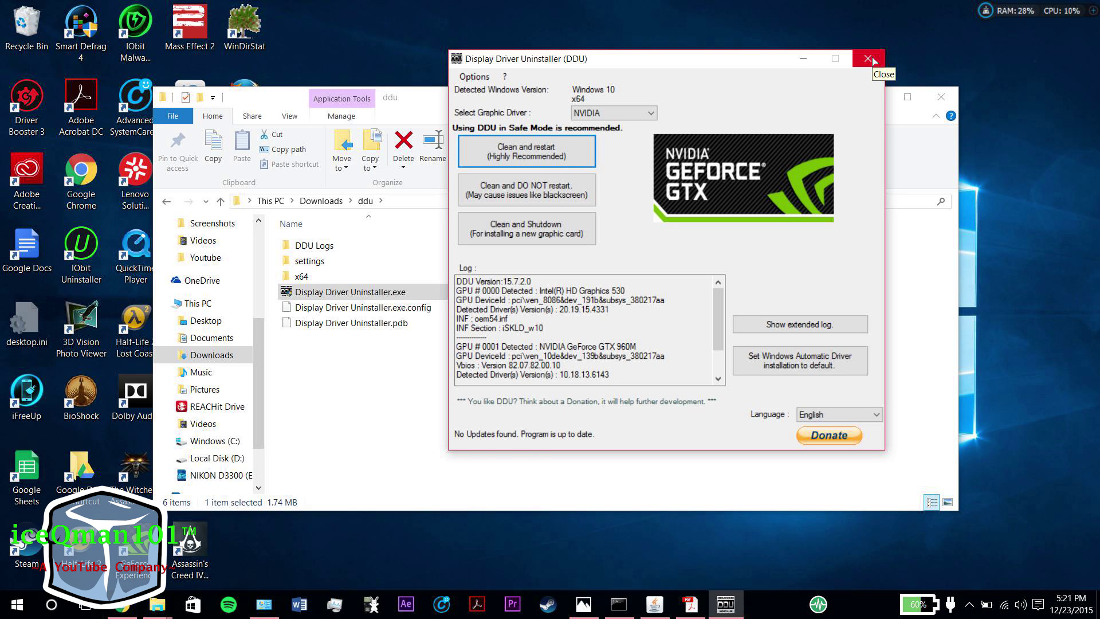
{"action": "left_click", "coordinate": [867, 59]}
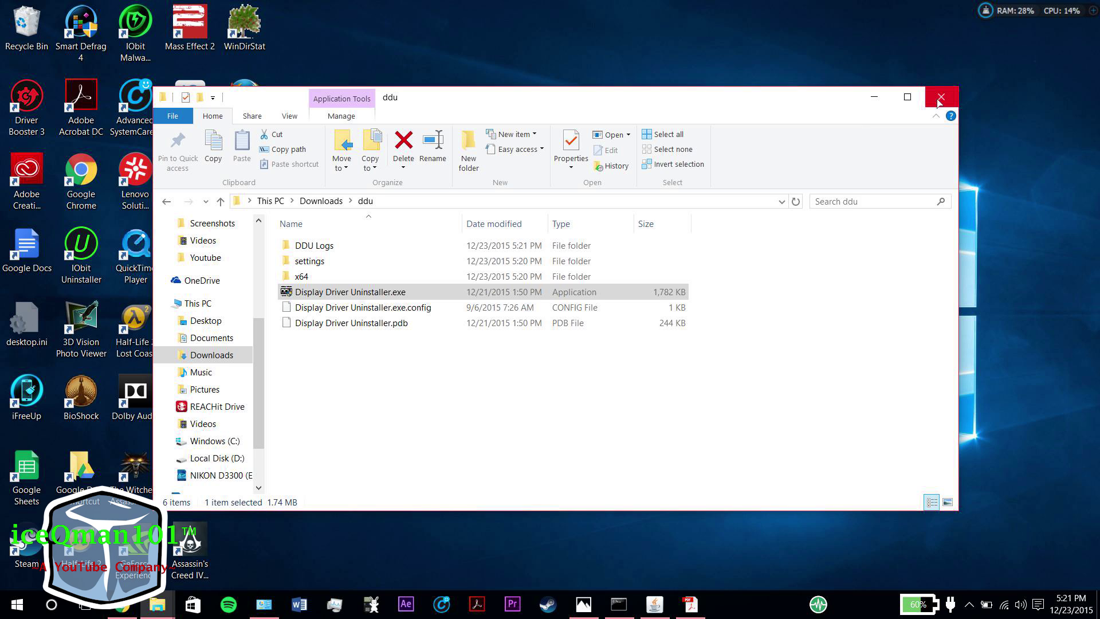
- Open the Windows (C:) drive from This PC and look over its contents
{"action": "left_click", "coordinate": [270, 200]}
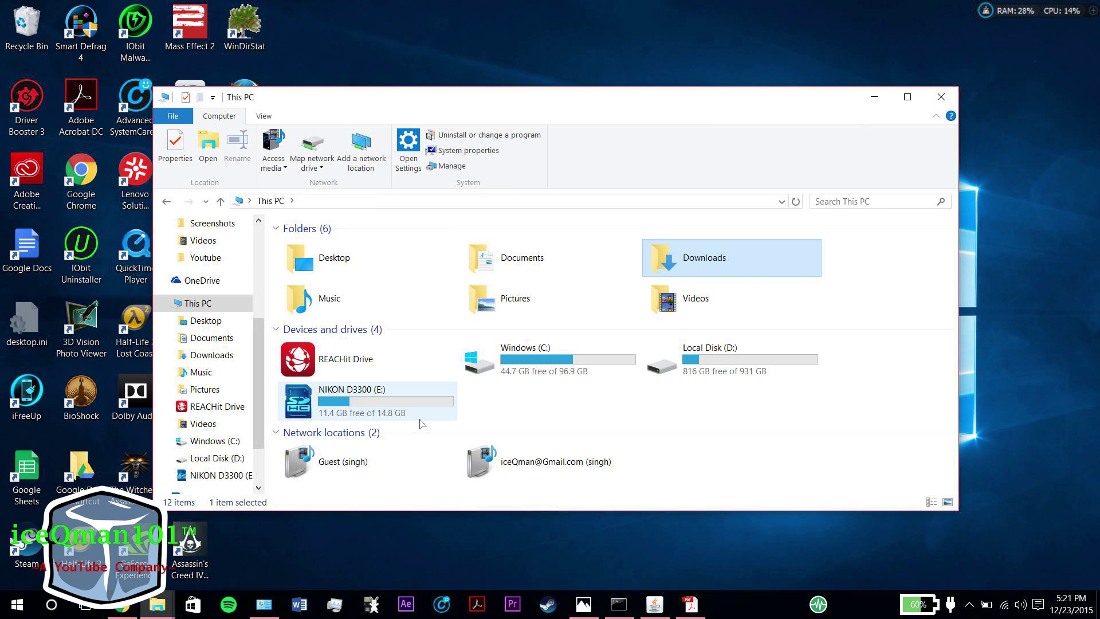
{"action": "double_click", "coordinate": [579, 371]}
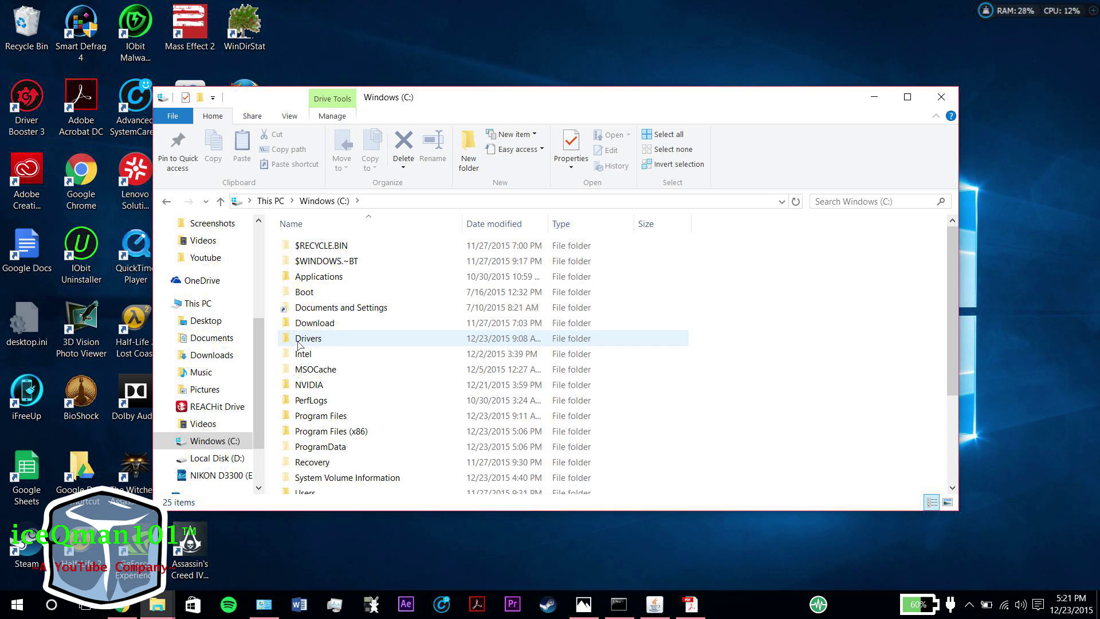
{"action": "scroll", "coordinate": [366, 372], "scroll_direction": "down", "scroll_amount": 3}
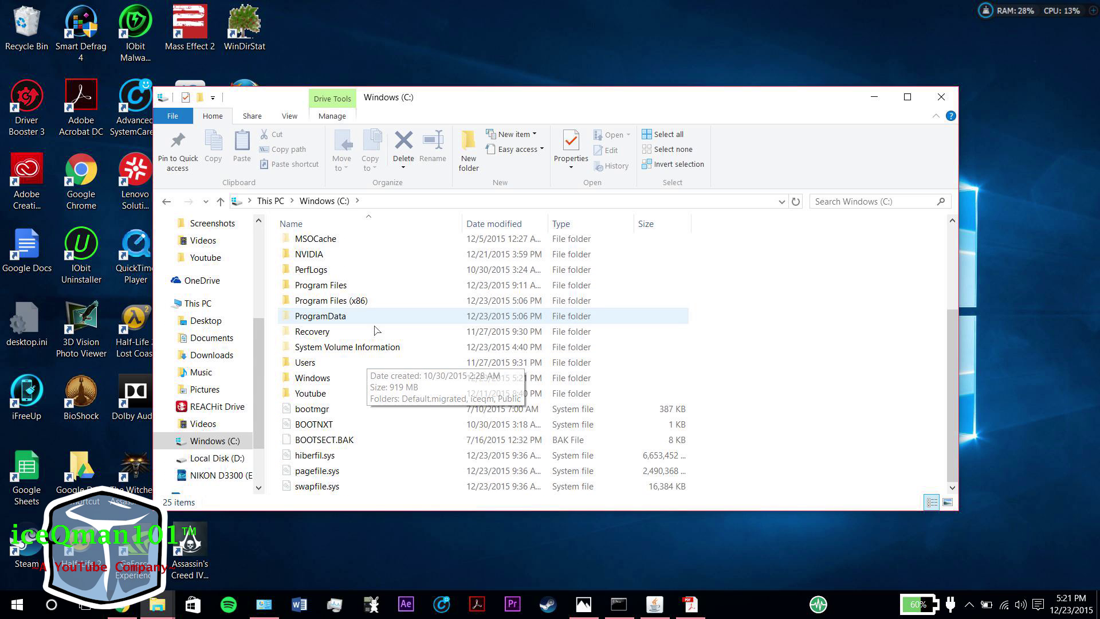
{"action": "left_click", "coordinate": [280, 205]}
{"action": "key", "text": "Return"}
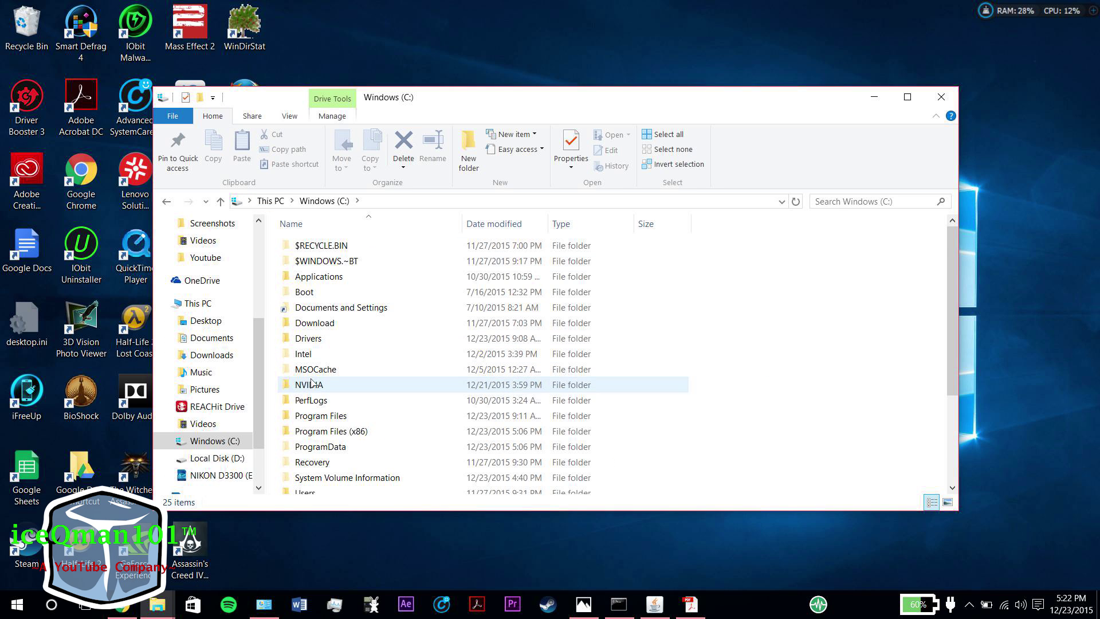
{"action": "scroll", "coordinate": [337, 367], "scroll_direction": "down", "scroll_amount": 2}
{"action": "scroll", "coordinate": [338, 366], "scroll_direction": "up", "scroll_amount": 2}
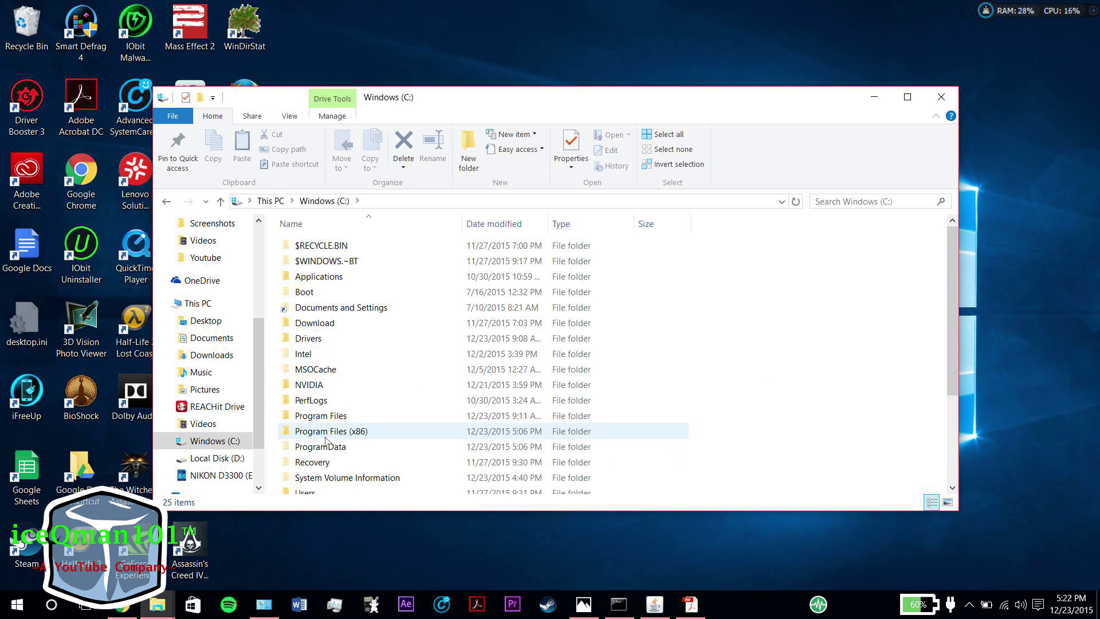
- Browse into C:\NVIDIA\DisplayDriver\361.43, then go back up to the C: root
{"action": "double_click", "coordinate": [320, 388]}
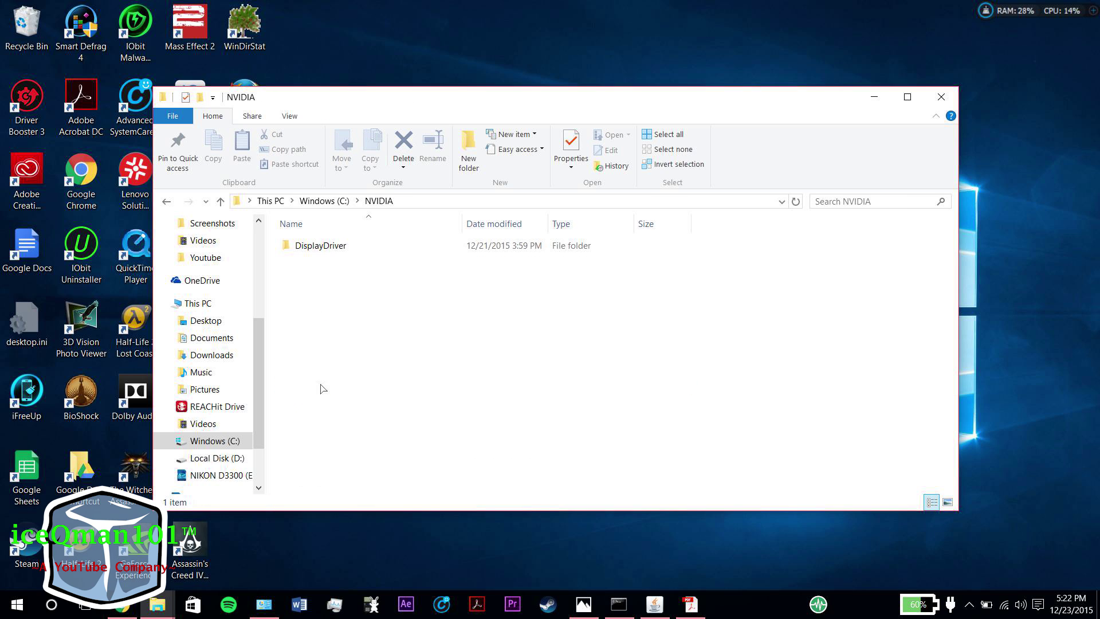
{"action": "double_click", "coordinate": [329, 250]}
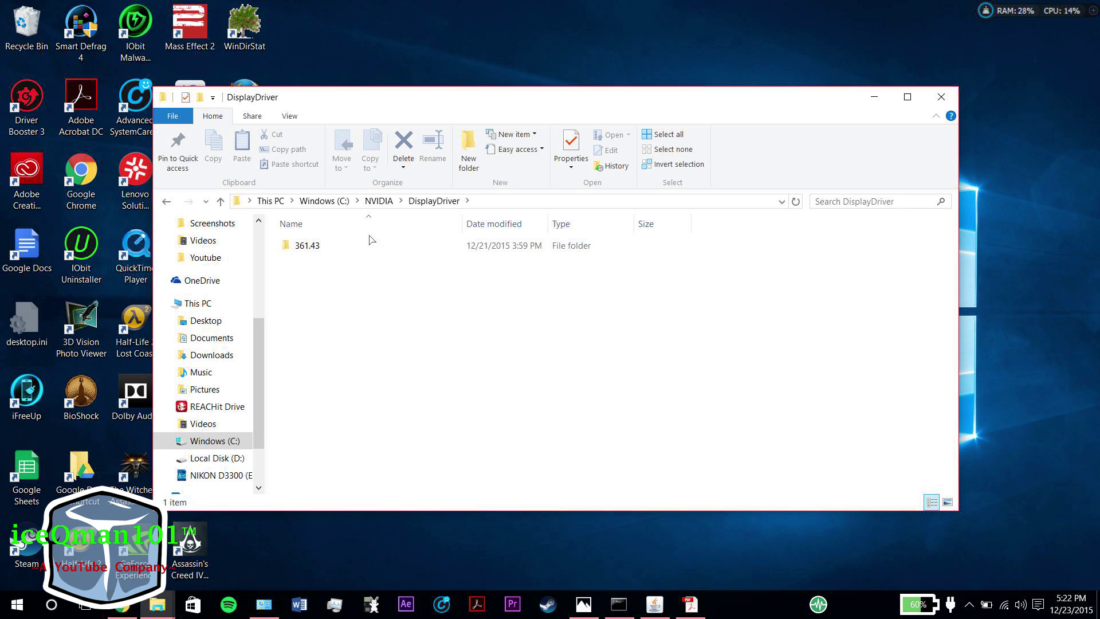
{"action": "double_click", "coordinate": [356, 252]}
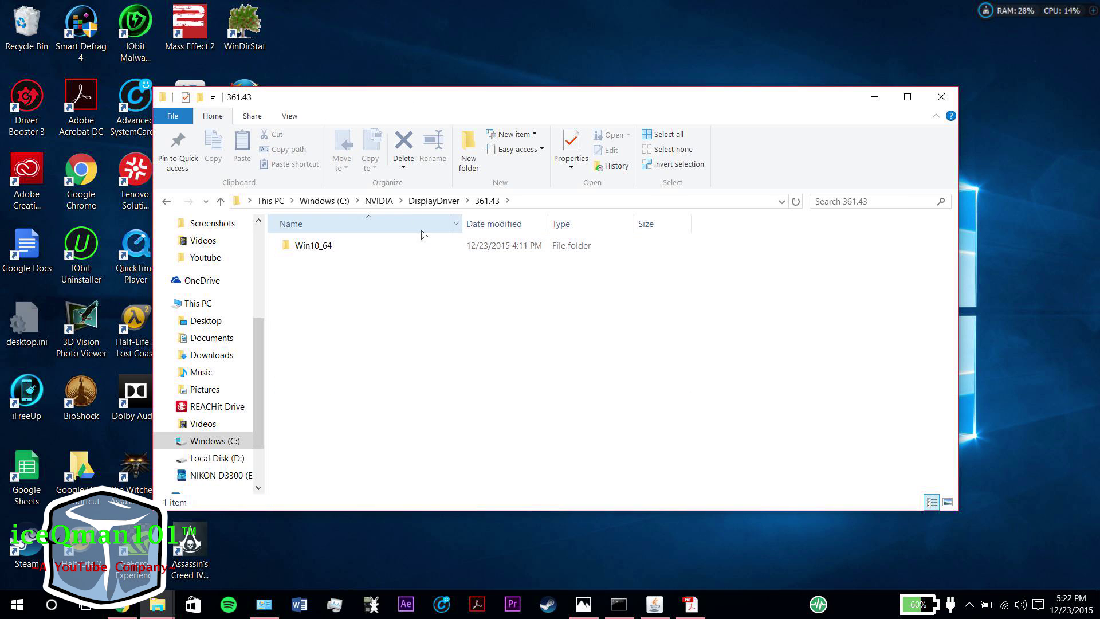
{"action": "left_click", "coordinate": [381, 202]}
{"action": "left_click", "coordinate": [336, 202]}
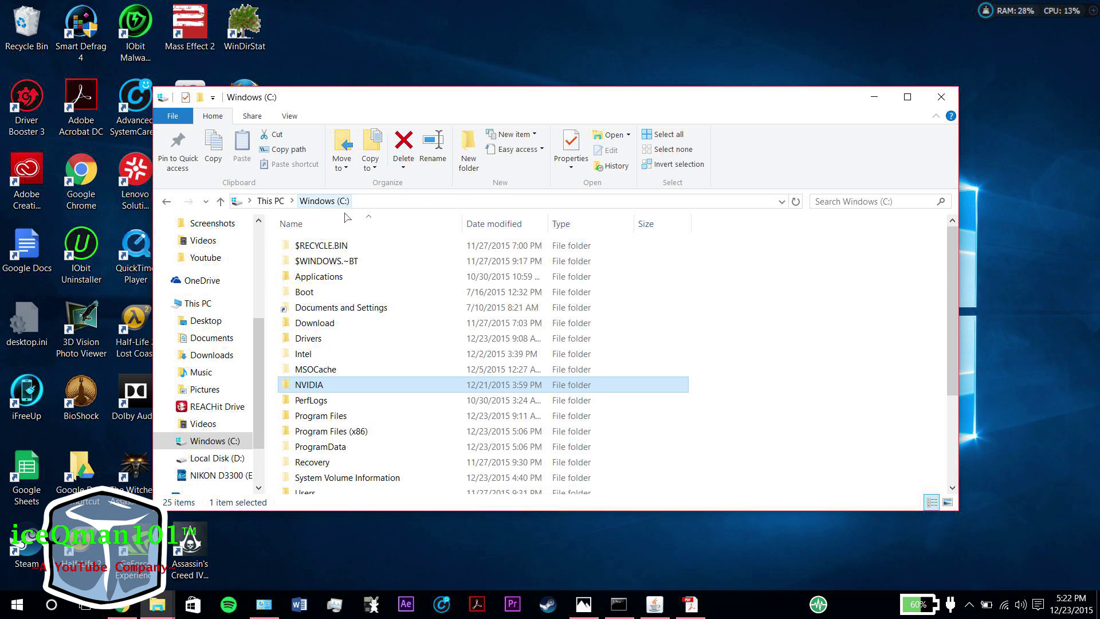
- Check the Drivers folder on C:, then switch to Local Disk (D:)
{"action": "double_click", "coordinate": [314, 341]}
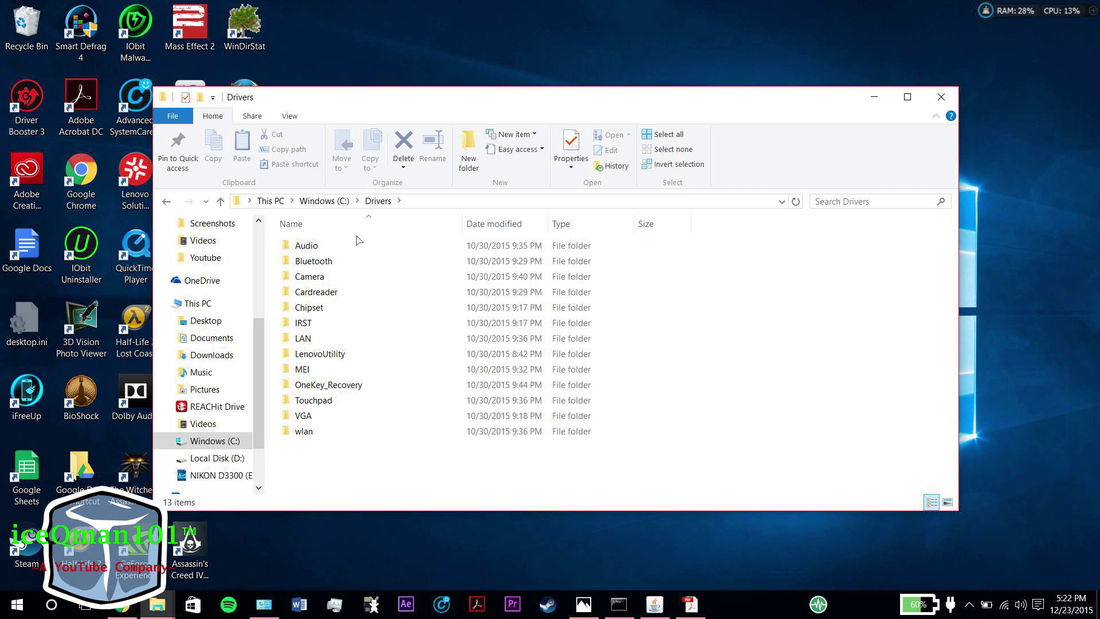
{"action": "left_click", "coordinate": [320, 200]}
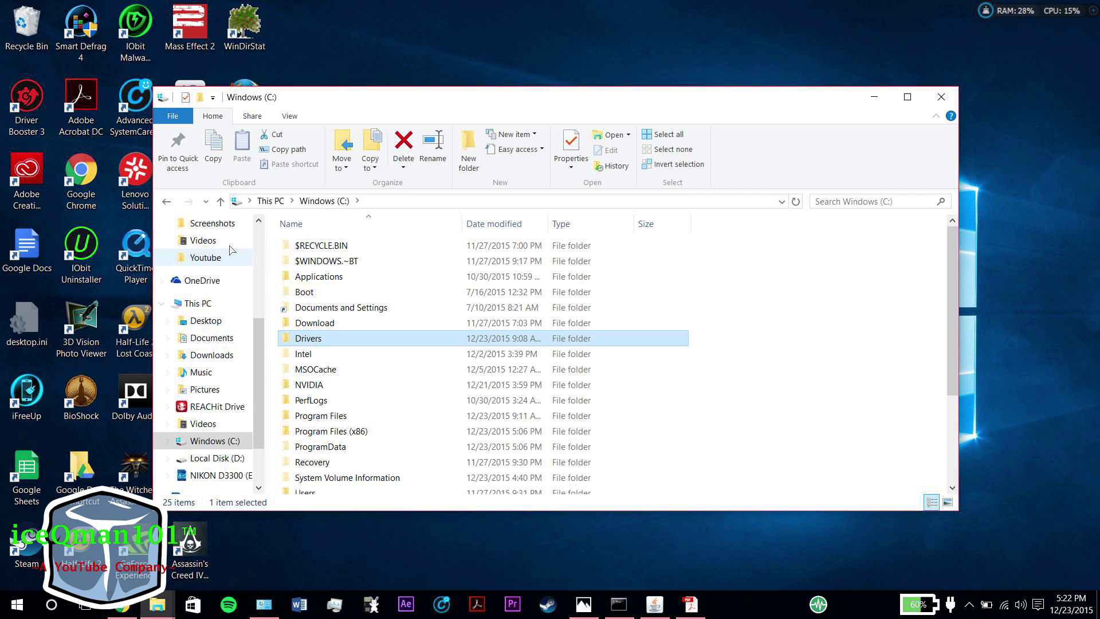
{"action": "left_click", "coordinate": [218, 459]}
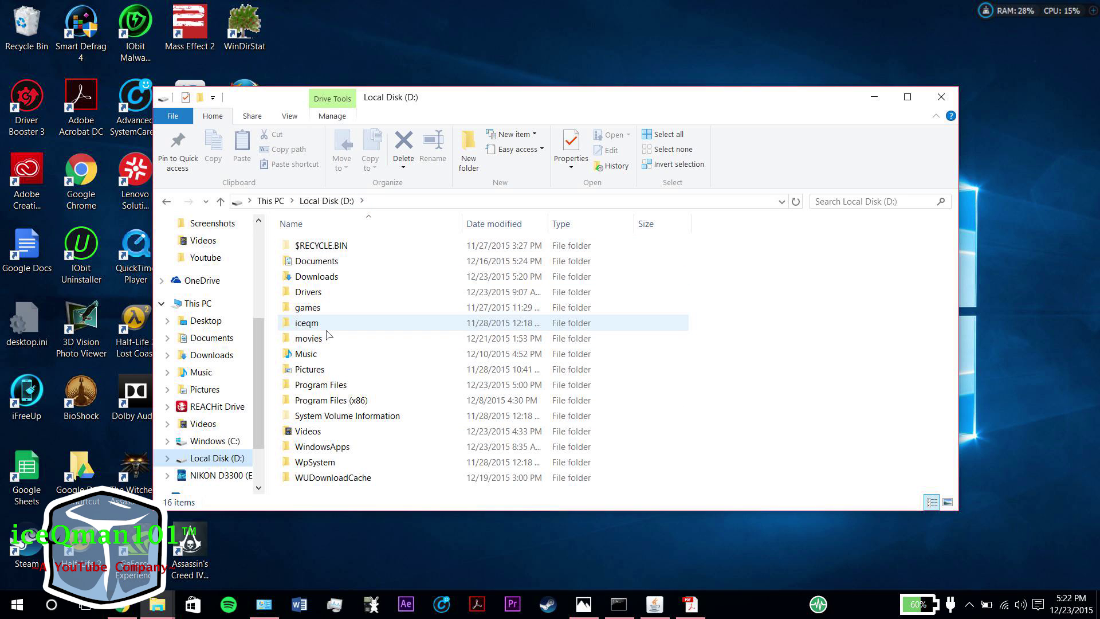
- Browse D:\Drivers\nvidia, return to D:\Drivers, and close the Explorer window
{"action": "double_click", "coordinate": [321, 292]}
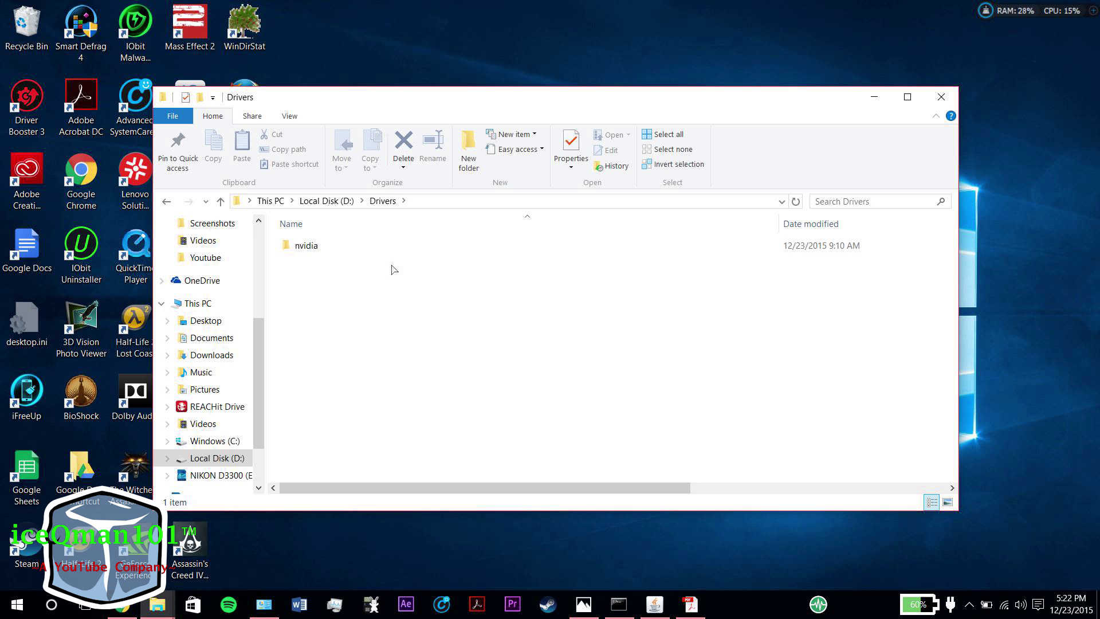
{"action": "double_click", "coordinate": [338, 248]}
{"action": "scroll", "coordinate": [403, 364], "scroll_direction": "down", "scroll_amount": 3}
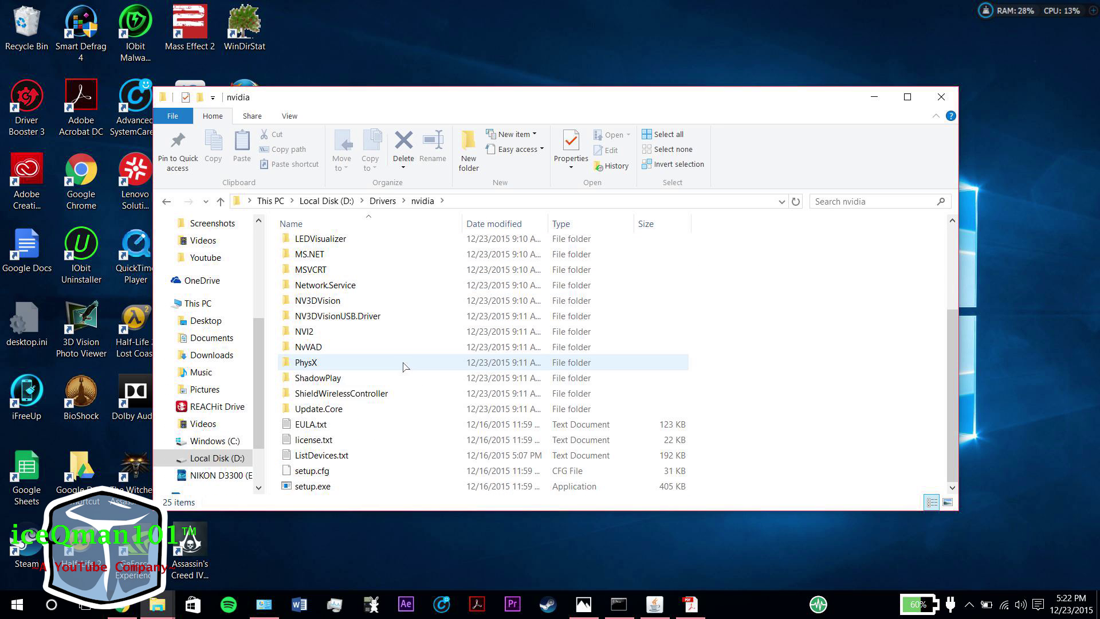
{"action": "scroll", "coordinate": [393, 378], "scroll_direction": "up", "scroll_amount": 3}
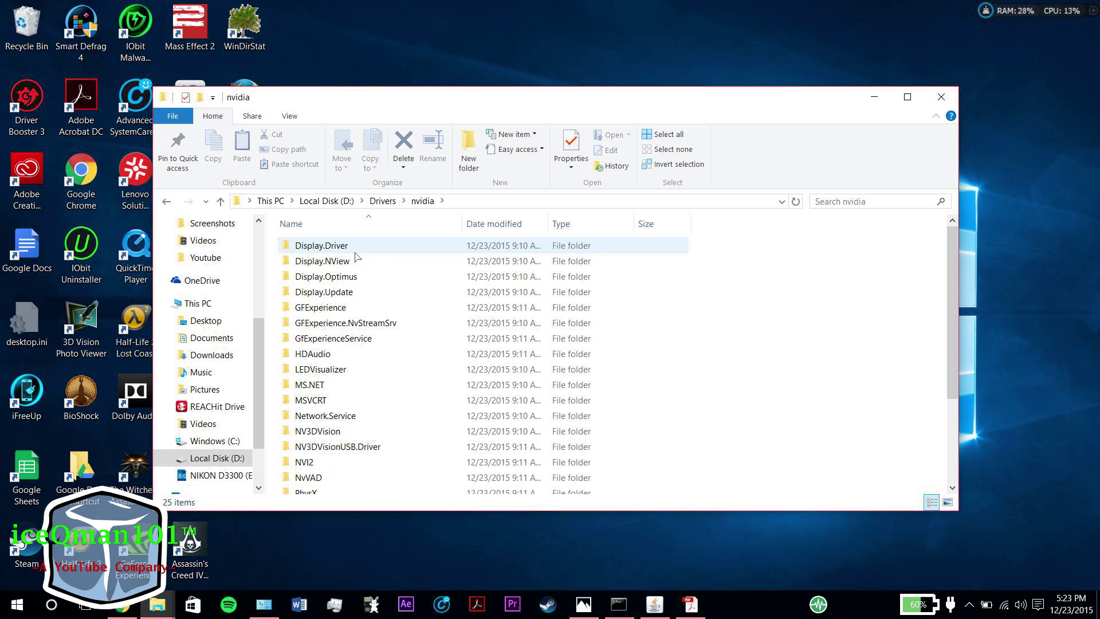
{"action": "scroll", "coordinate": [336, 343], "scroll_direction": "down", "scroll_amount": 3}
{"action": "scroll", "coordinate": [363, 411], "scroll_direction": "up", "scroll_amount": 3}
{"action": "scroll", "coordinate": [353, 361], "scroll_direction": "down", "scroll_amount": 3}
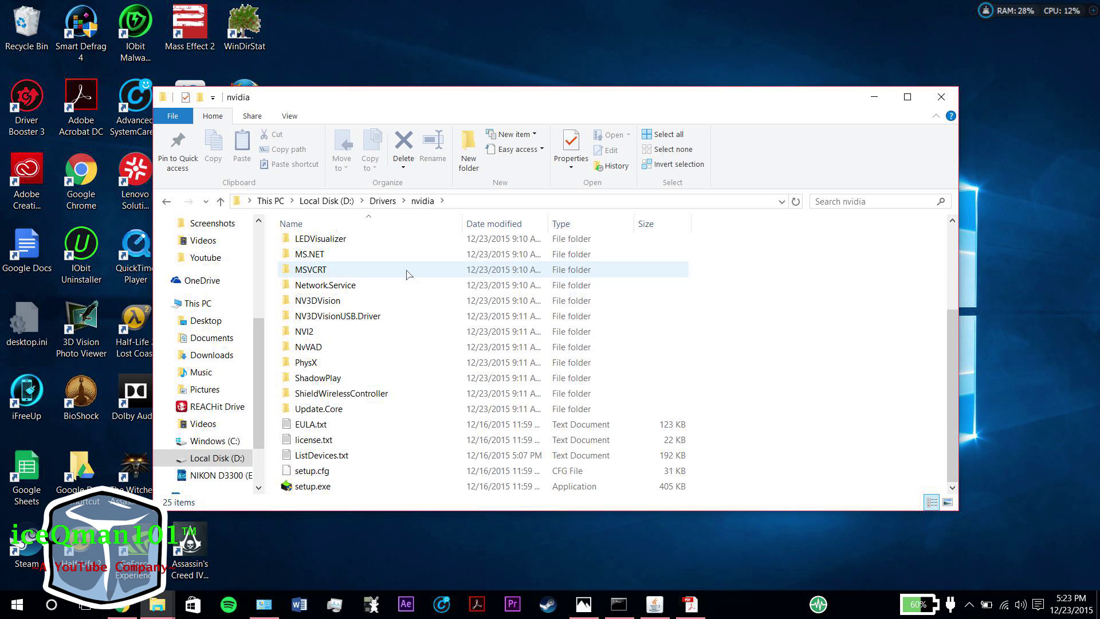
{"action": "left_click", "coordinate": [382, 201]}
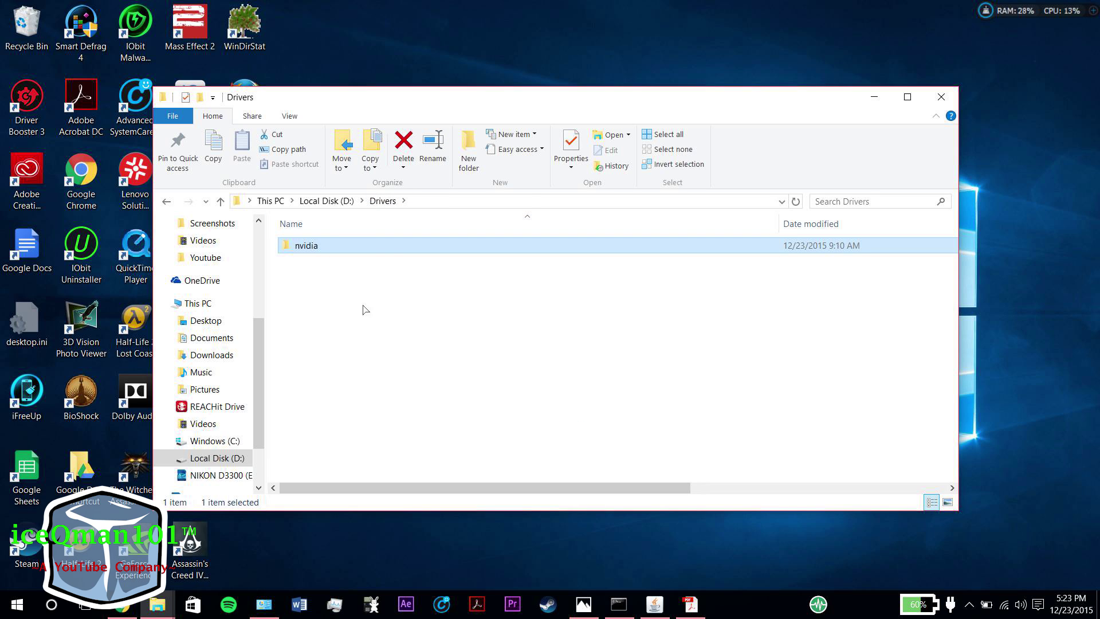
{"action": "left_click", "coordinate": [949, 99]}
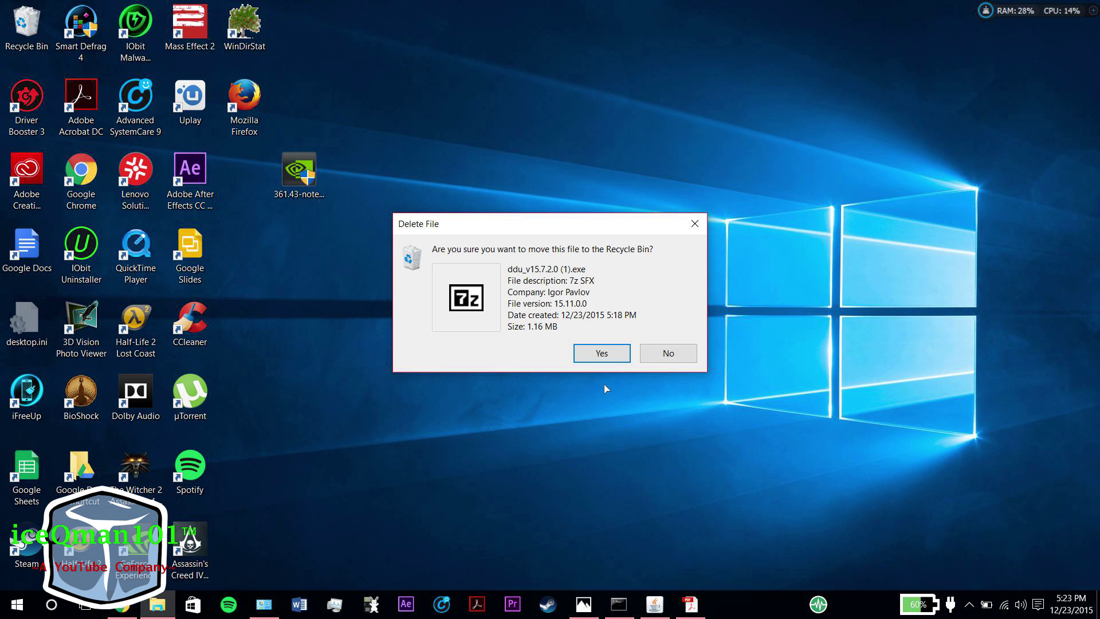
- Decline deleting ddu_v15.7.2.0 (1).exe and reopen File Explorer at This PC
{"action": "left_click", "coordinate": [675, 355]}
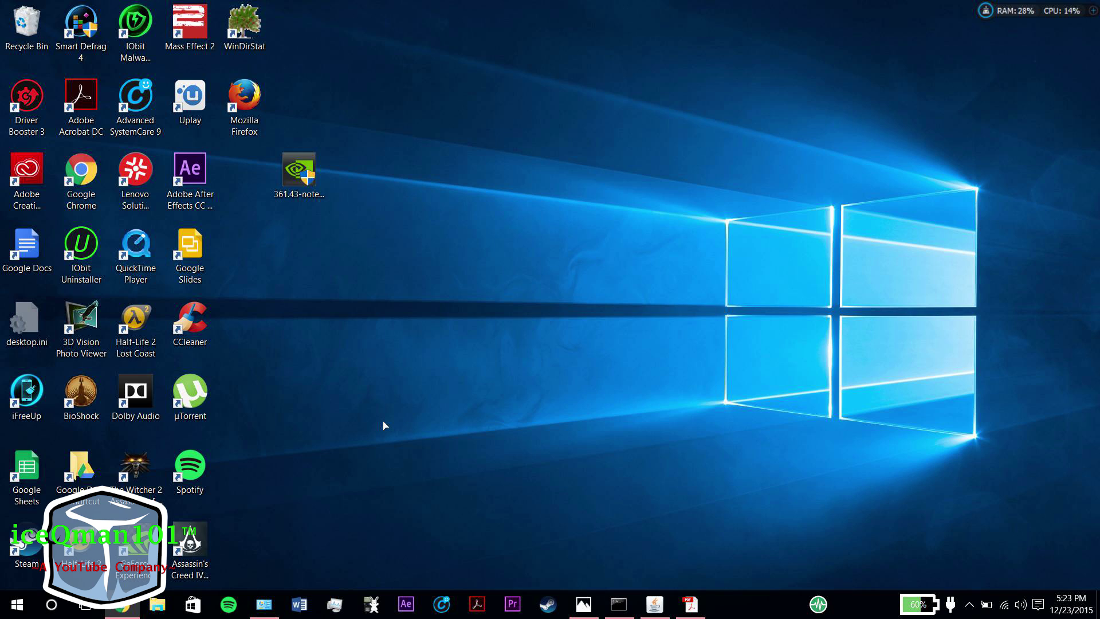
{"action": "left_click", "coordinate": [160, 610]}
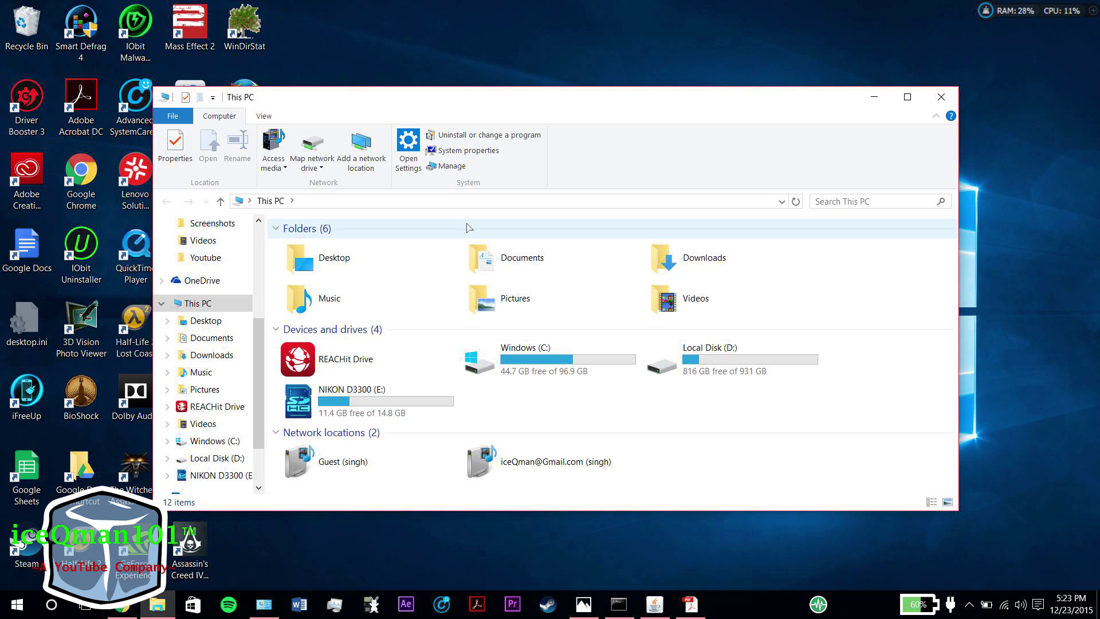
- Bring up the fix-steps PDF and highlight the lines about deleting the NVIDIA folders
{"action": "left_click", "coordinate": [949, 99]}
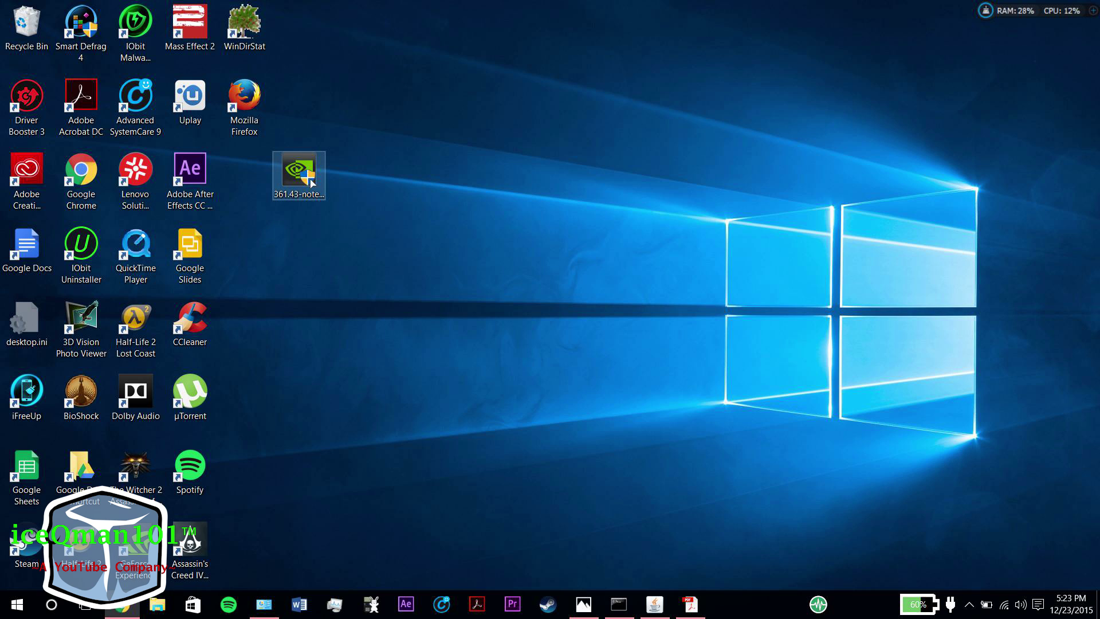
{"action": "left_click", "coordinate": [691, 604]}
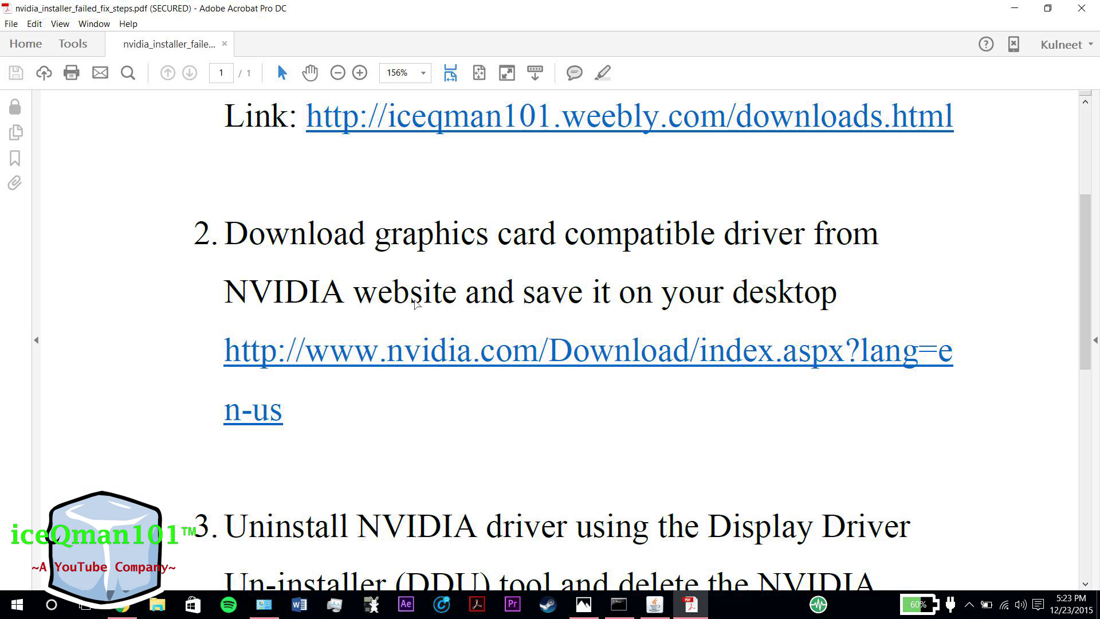
{"action": "scroll", "coordinate": [307, 290], "scroll_direction": "up", "scroll_amount": 3}
{"action": "scroll", "coordinate": [307, 290], "scroll_direction": "down", "scroll_amount": 1}
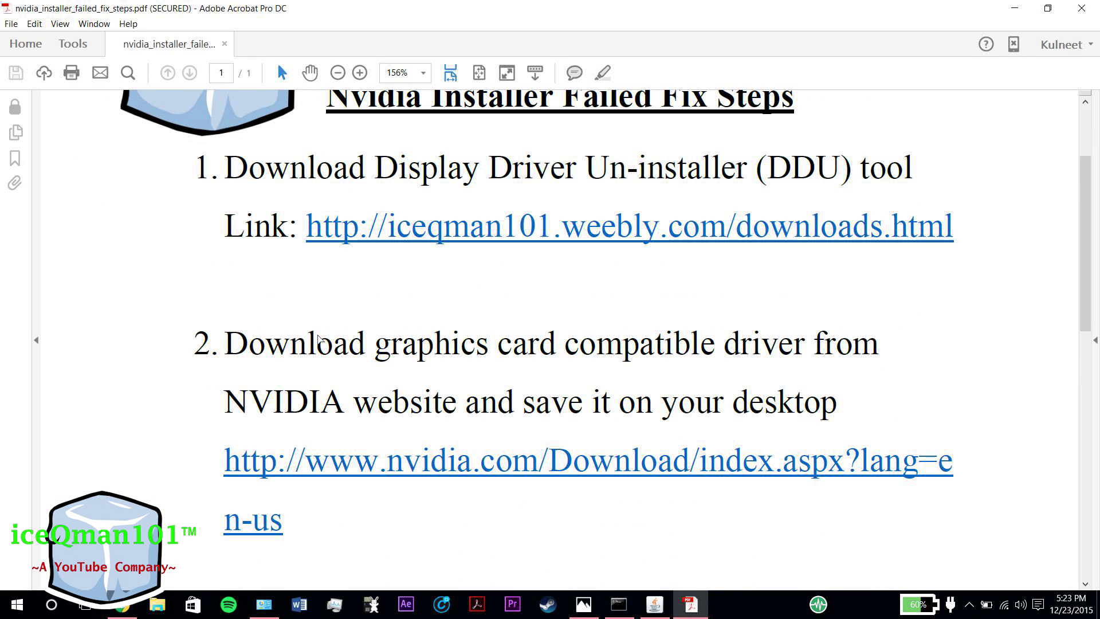
{"action": "left_click_drag", "start_coordinate": [225, 344], "coordinate": [596, 351]}
{"action": "left_click", "coordinate": [536, 402]}
{"action": "scroll", "coordinate": [536, 401], "scroll_direction": "down", "scroll_amount": 5}
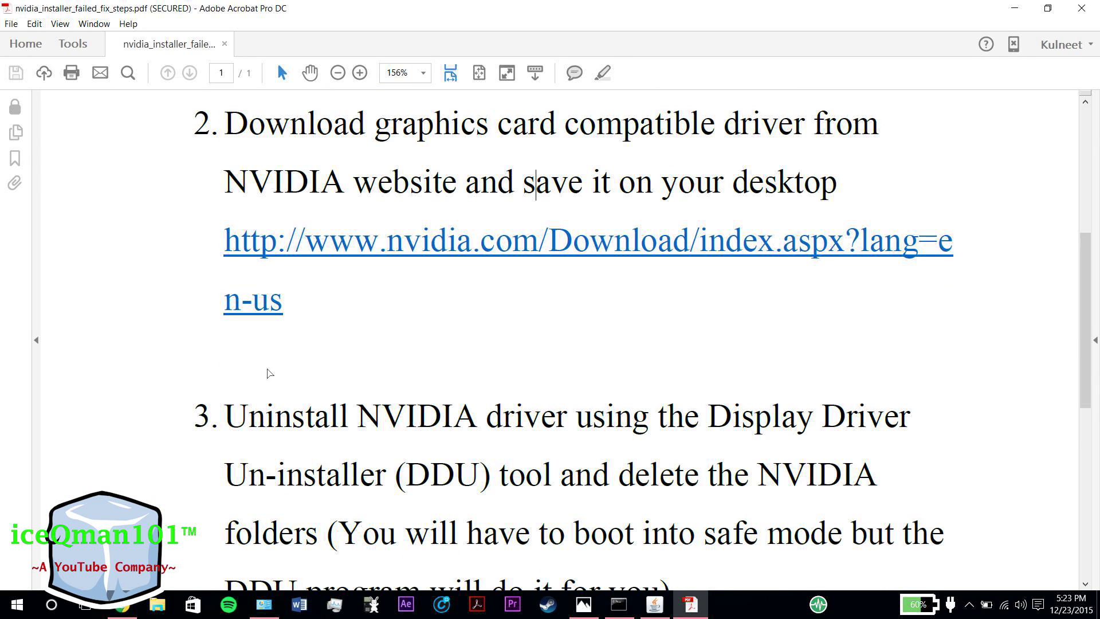
{"action": "left_click_drag", "start_coordinate": [226, 344], "coordinate": [650, 344]}
{"action": "left_click", "coordinate": [745, 366]}
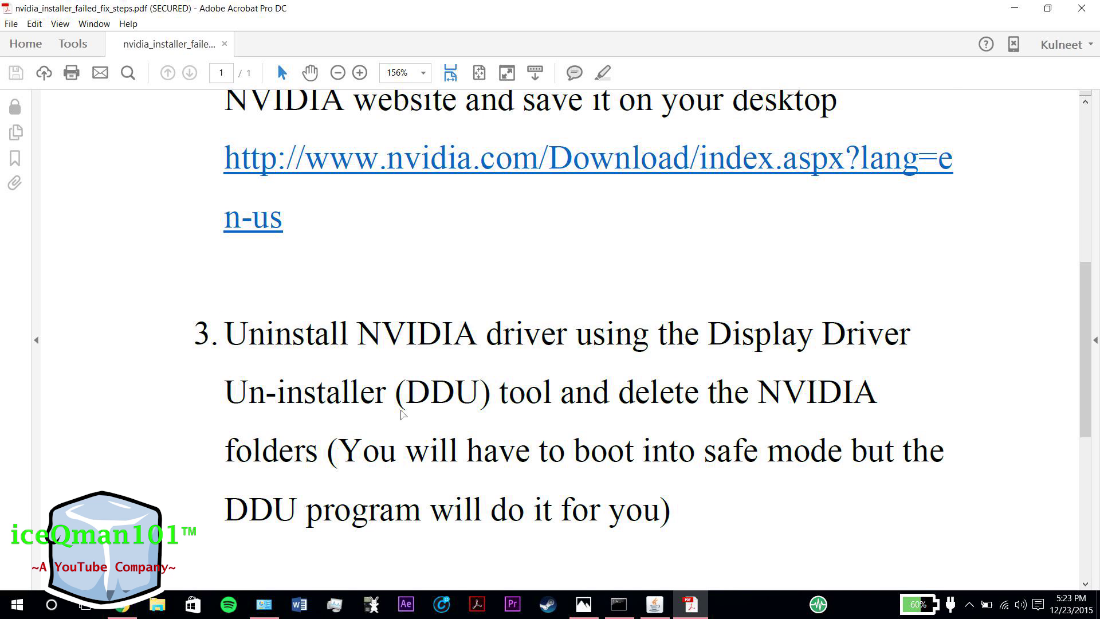
{"action": "scroll", "coordinate": [404, 413], "scroll_direction": "down", "scroll_amount": 2}
{"action": "left_click_drag", "start_coordinate": [528, 318], "coordinate": [820, 319]}
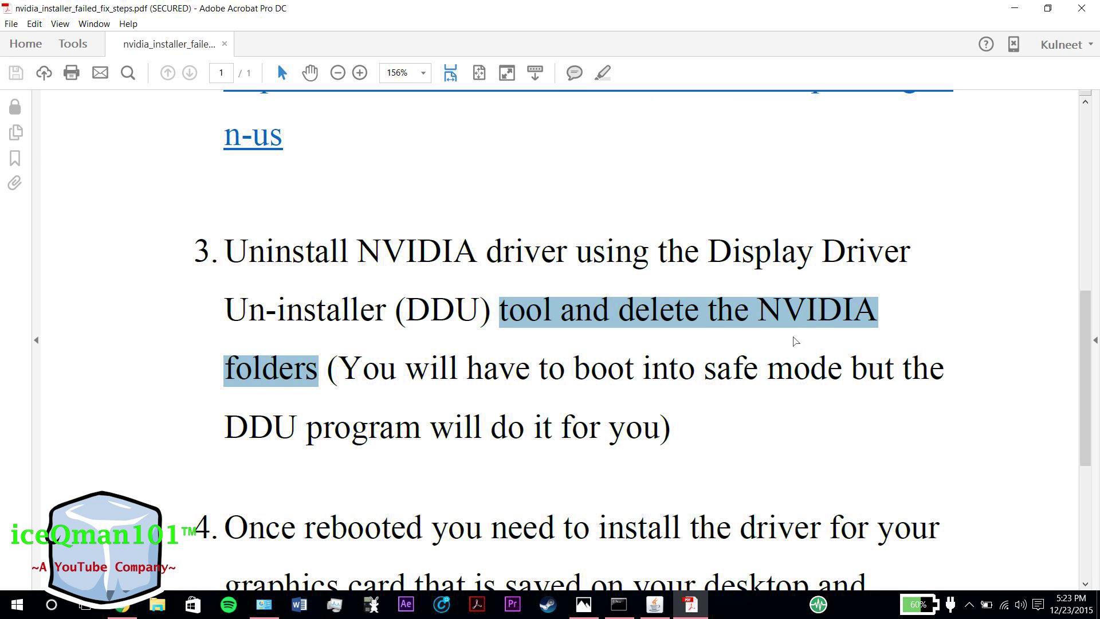
{"action": "left_click", "coordinate": [787, 357]}
- Highlight step 4 about installing the graphics driver saved on the desktop, then close Acrobat
{"action": "scroll", "coordinate": [651, 381], "scroll_direction": "down", "scroll_amount": 2}
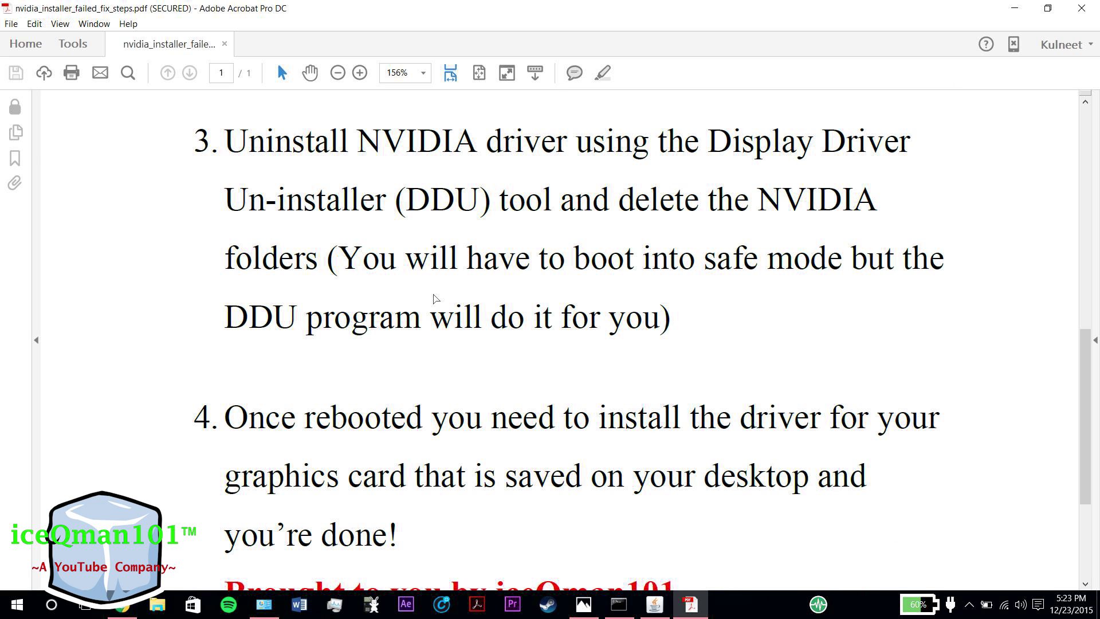
{"action": "scroll", "coordinate": [386, 288], "scroll_direction": "down", "scroll_amount": 2}
{"action": "left_click_drag", "start_coordinate": [280, 314], "coordinate": [869, 315]}
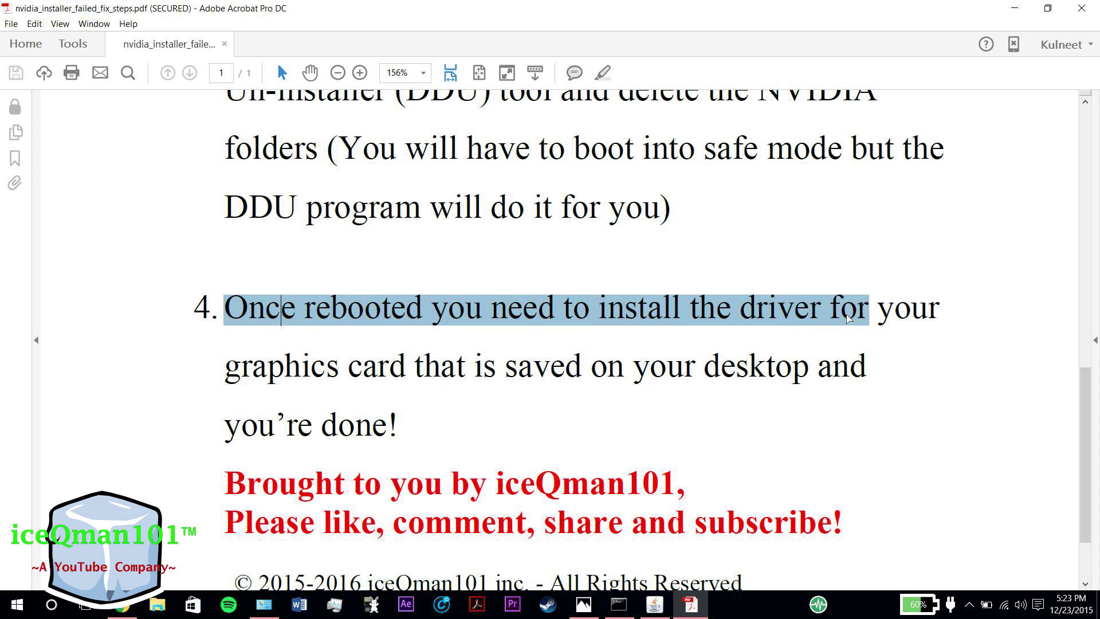
{"action": "left_click", "coordinate": [877, 321]}
{"action": "left_click_drag", "start_coordinate": [599, 314], "coordinate": [882, 334]}
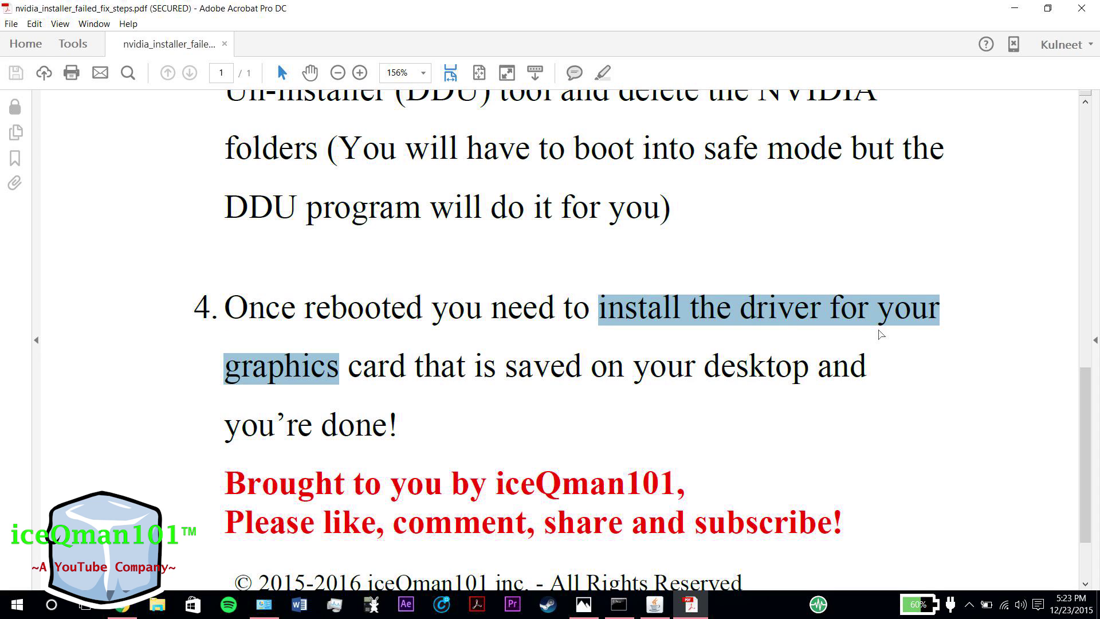
{"action": "left_click", "coordinate": [880, 330]}
{"action": "left_click_drag", "start_coordinate": [415, 370], "coordinate": [808, 372]}
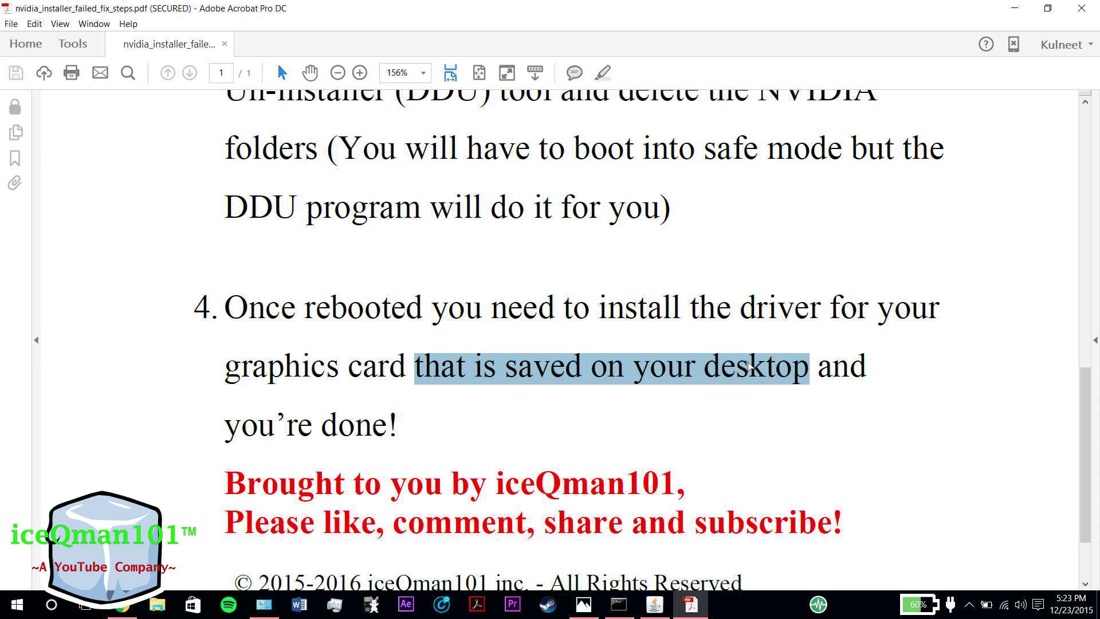
{"action": "left_click", "coordinate": [775, 378]}
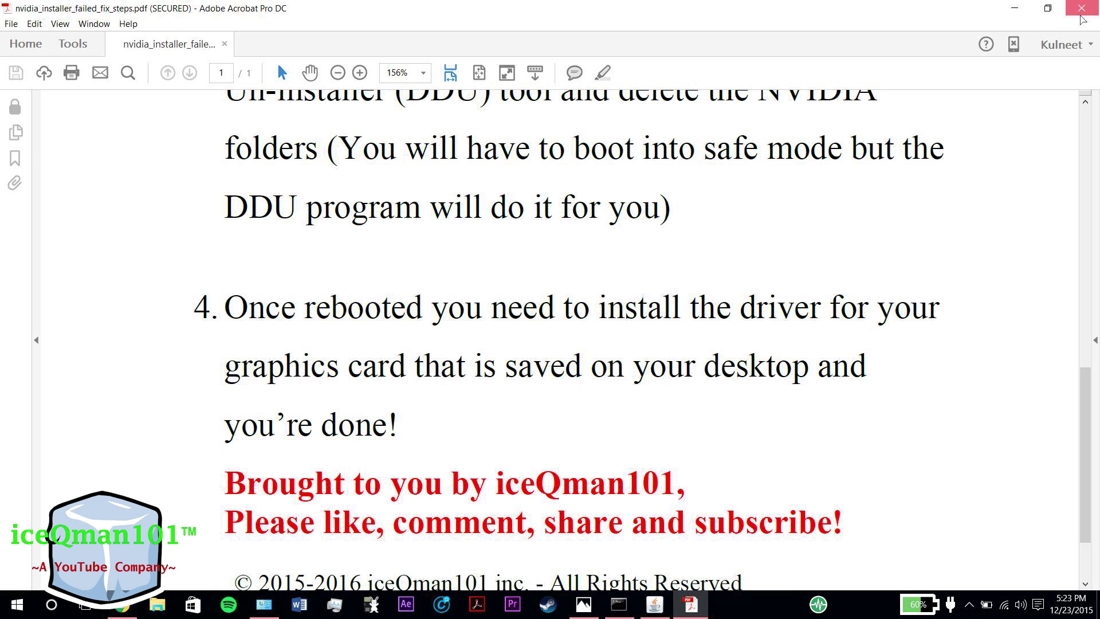
{"action": "left_click", "coordinate": [1081, 8]}
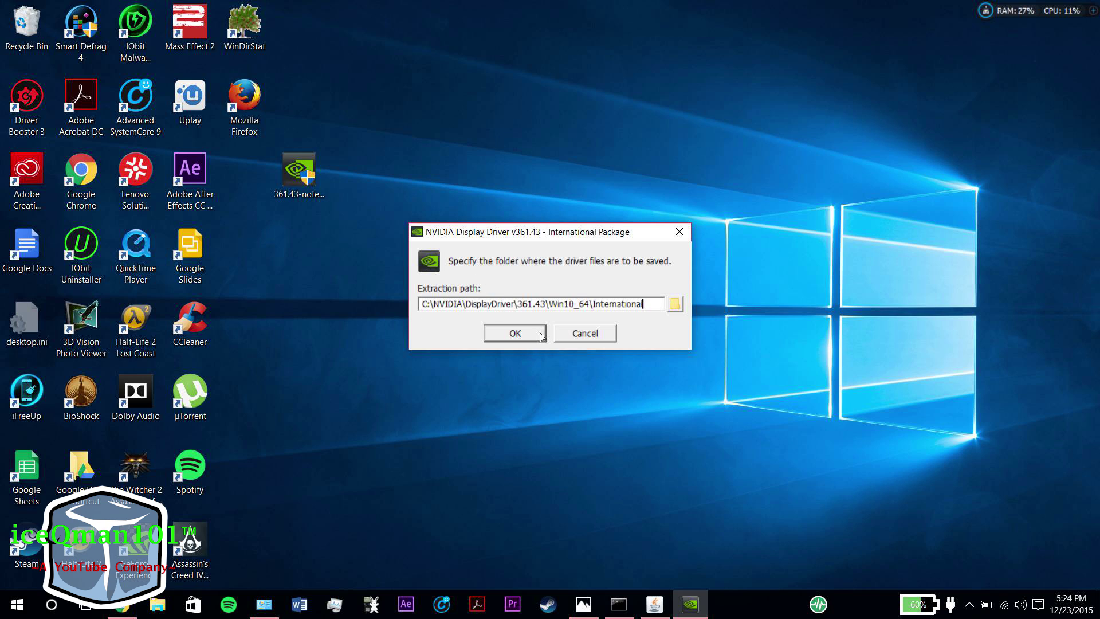
- Cancel extraction of the NVIDIA 361.43 driver files
{"action": "left_click", "coordinate": [584, 333]}
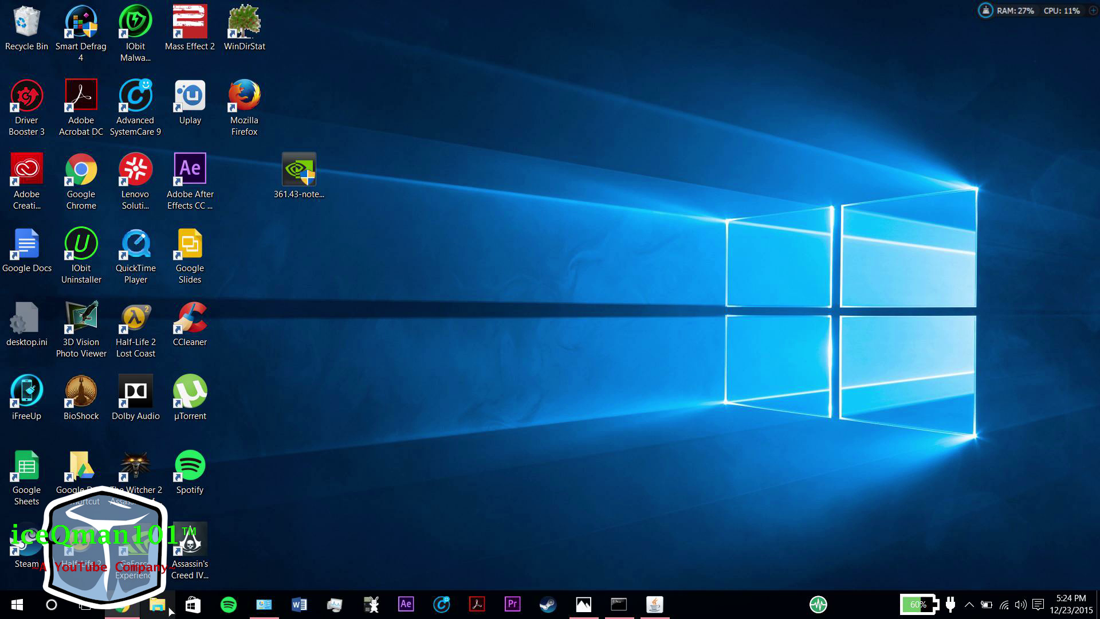
- Switch to NVIDIA's installation guide in Chrome and scroll to the Express/Custom install options step
{"action": "left_click", "coordinate": [121, 605]}
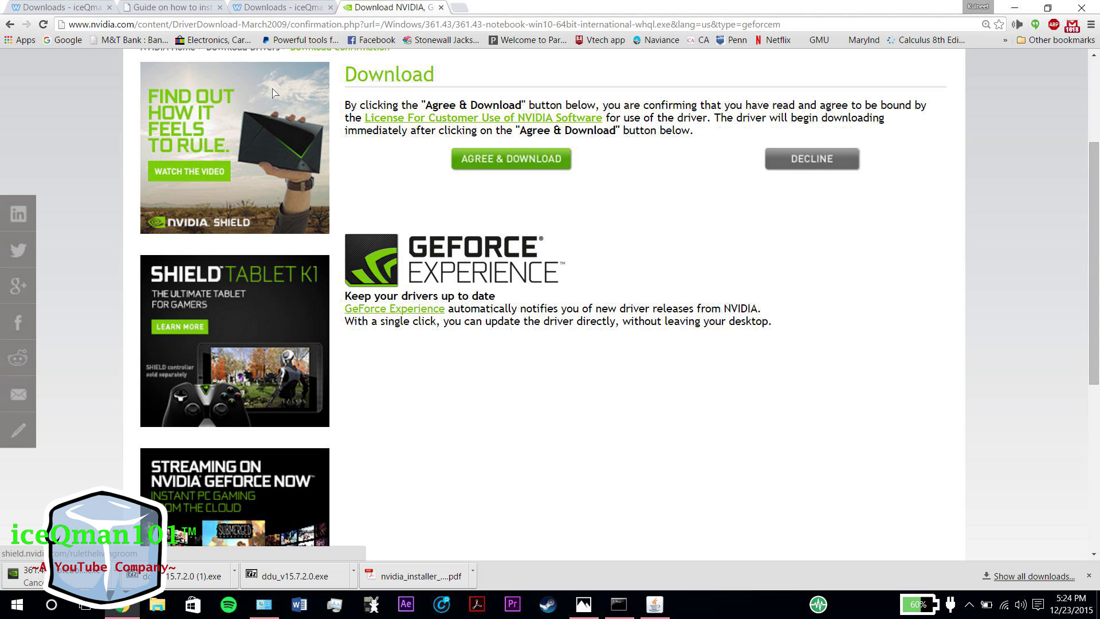
{"action": "left_click", "coordinate": [172, 7]}
{"action": "scroll", "coordinate": [393, 516], "scroll_direction": "down", "scroll_amount": 5}
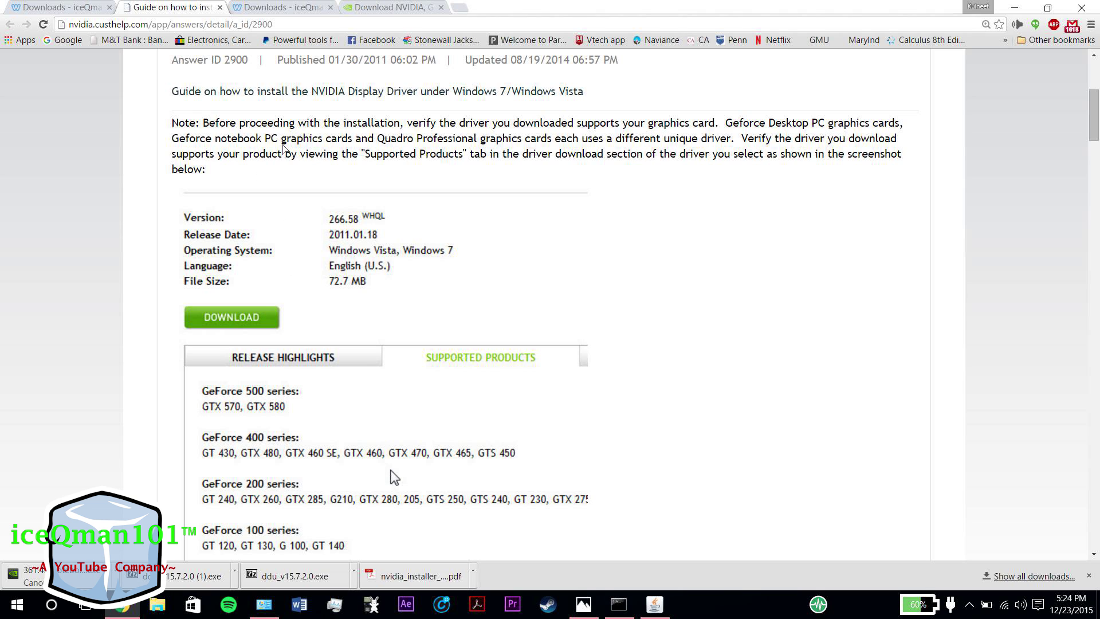
{"action": "scroll", "coordinate": [655, 253], "scroll_direction": "down", "scroll_amount": 10}
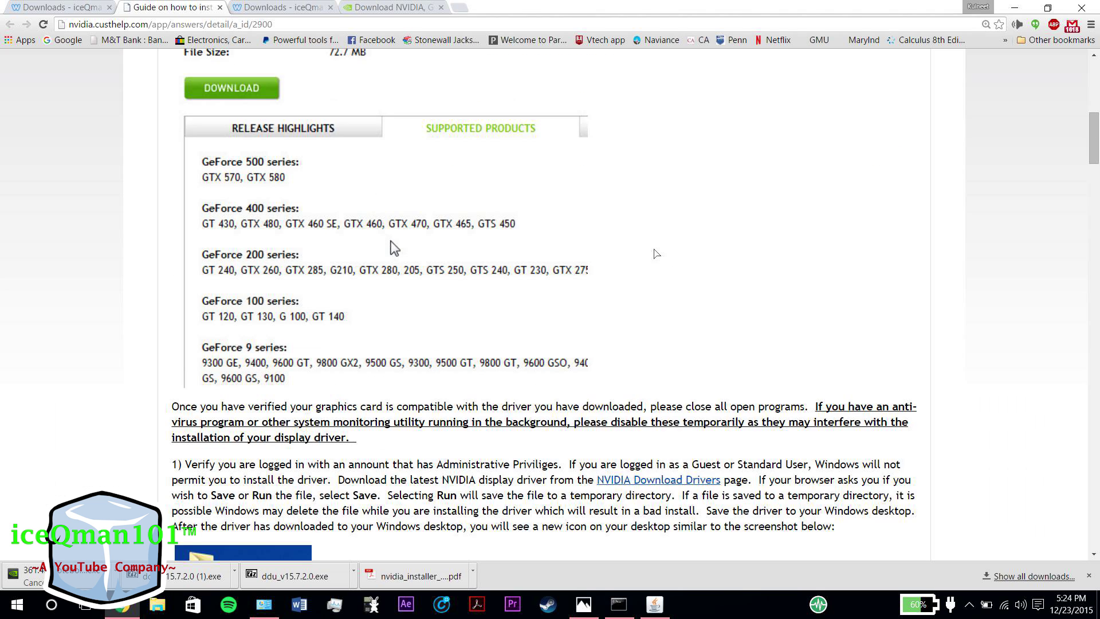
{"action": "scroll", "coordinate": [213, 401], "scroll_direction": "down", "scroll_amount": 11}
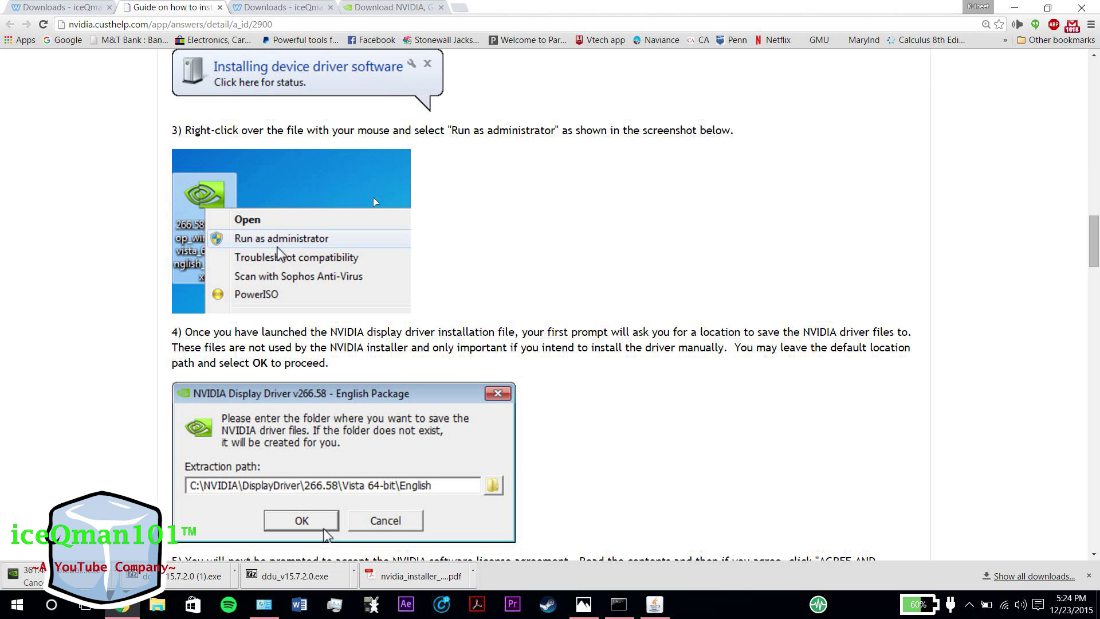
{"action": "scroll", "coordinate": [279, 252], "scroll_direction": "down", "scroll_amount": 5}
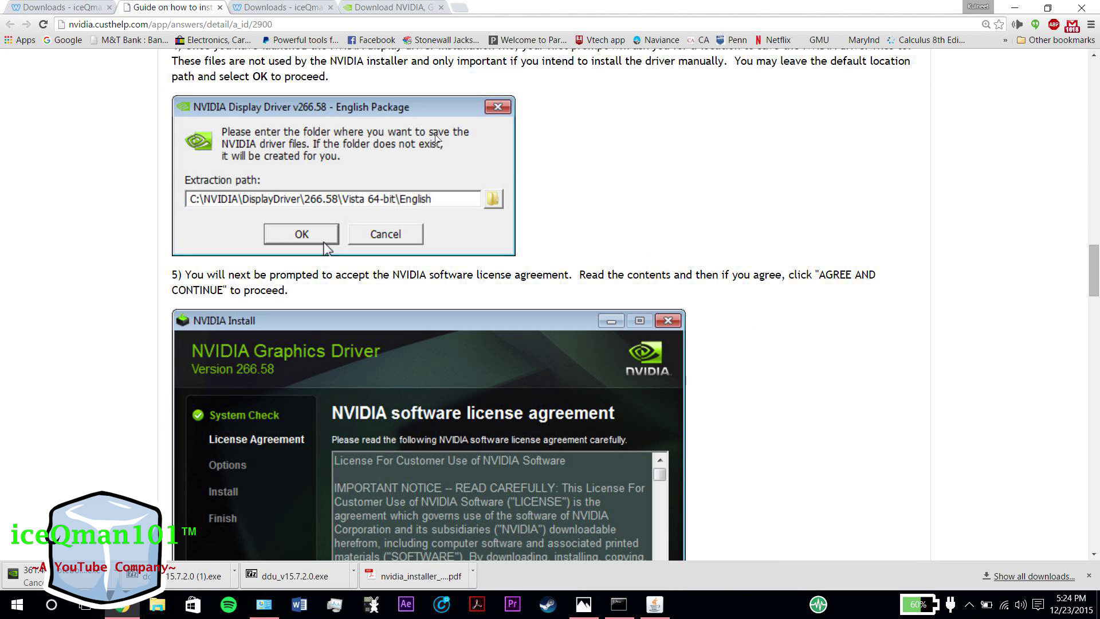
{"action": "left_click_drag", "start_coordinate": [314, 61], "coordinate": [566, 233]}
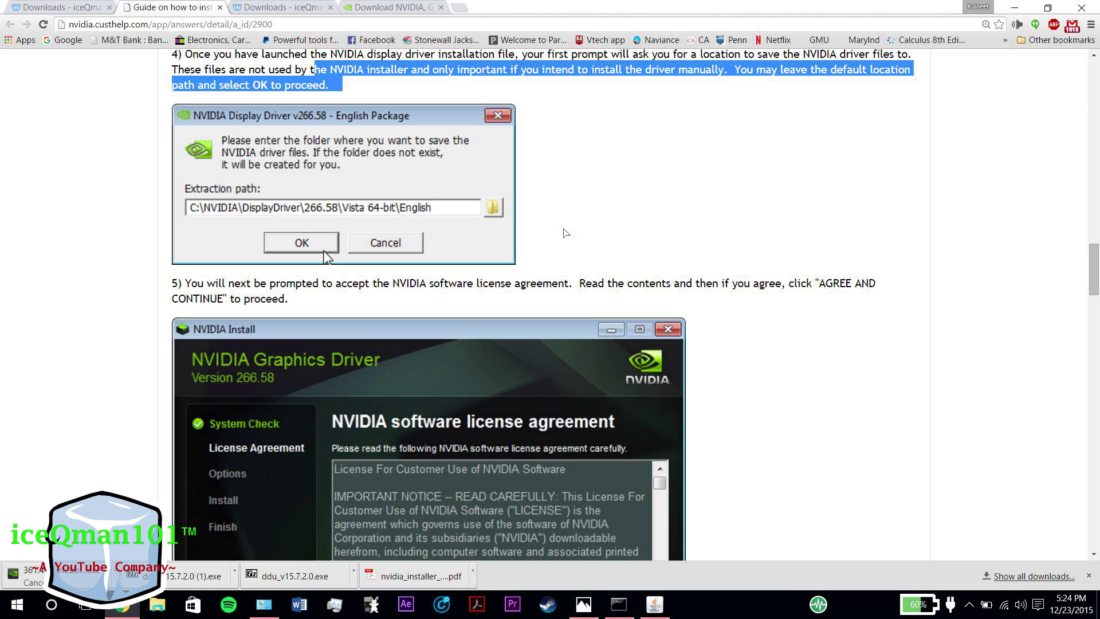
{"action": "left_click", "coordinate": [573, 232]}
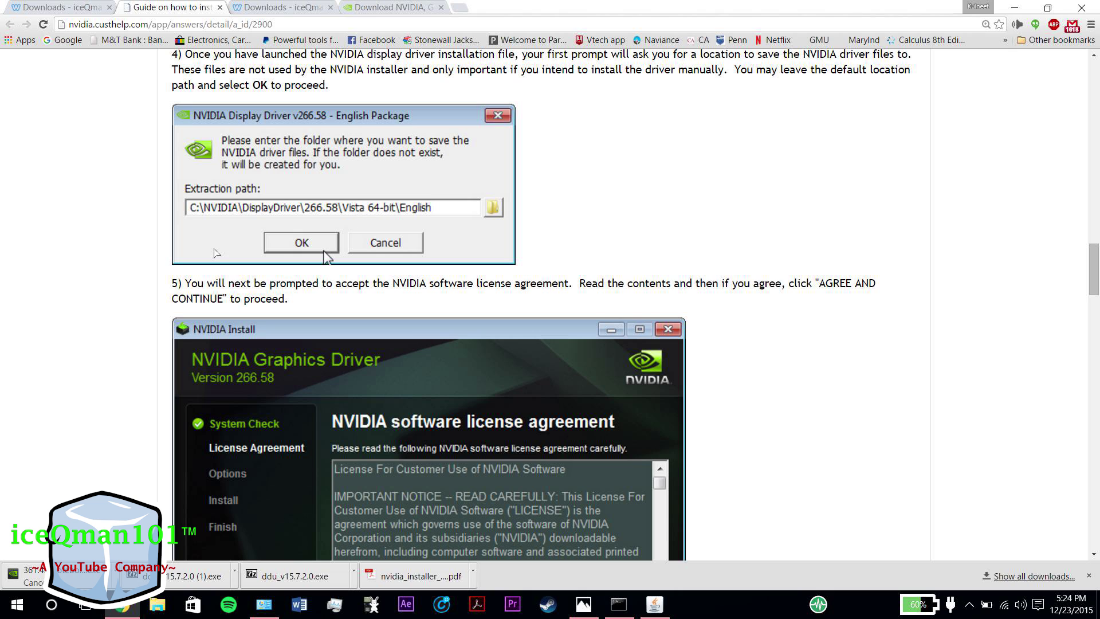
{"action": "scroll", "coordinate": [215, 253], "scroll_direction": "down", "scroll_amount": 7}
{"action": "scroll", "coordinate": [365, 227], "scroll_direction": "up", "scroll_amount": 4}
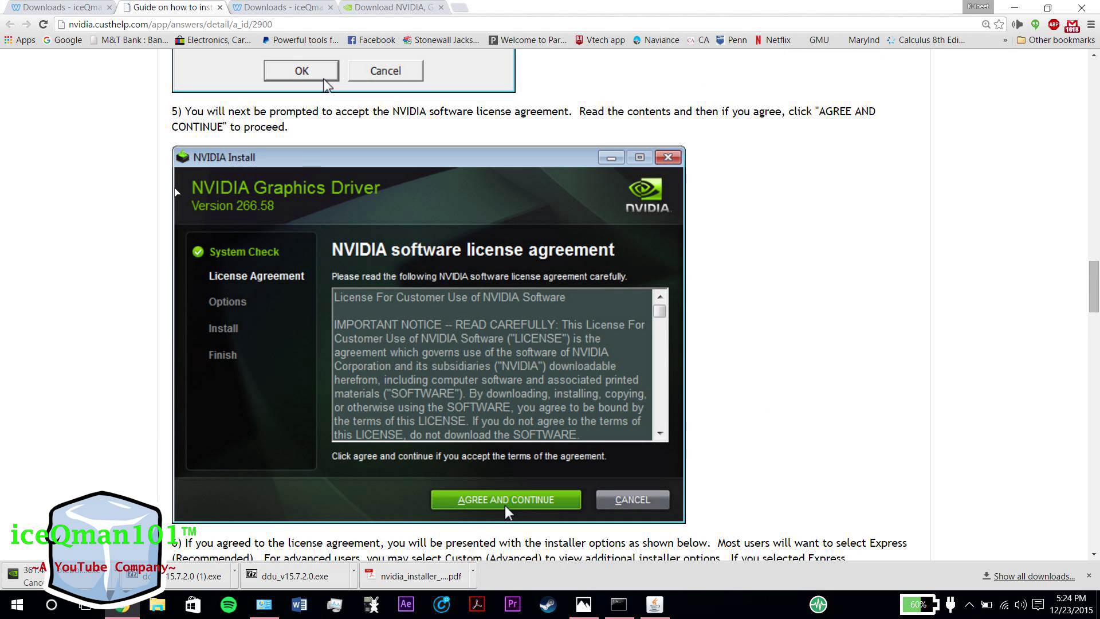
{"action": "scroll", "coordinate": [505, 506], "scroll_direction": "down", "scroll_amount": 11}
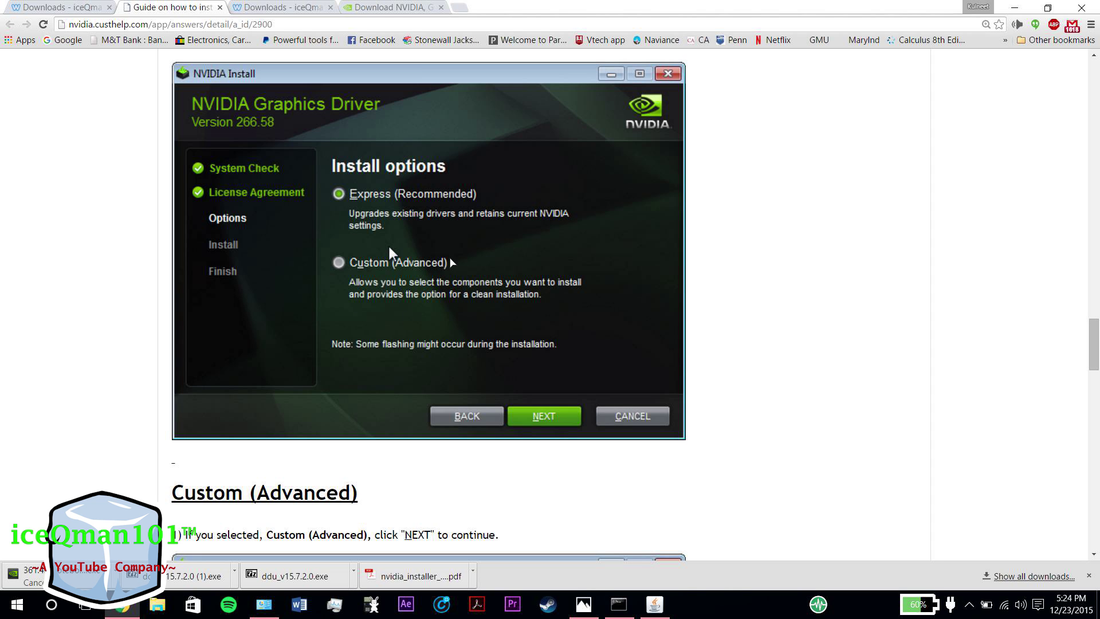
- Scroll through the guide's Custom (Advanced) and Custom install options steps
{"action": "scroll", "coordinate": [383, 279], "scroll_direction": "down", "scroll_amount": 1}
{"action": "scroll", "coordinate": [384, 279], "scroll_direction": "down", "scroll_amount": 8}
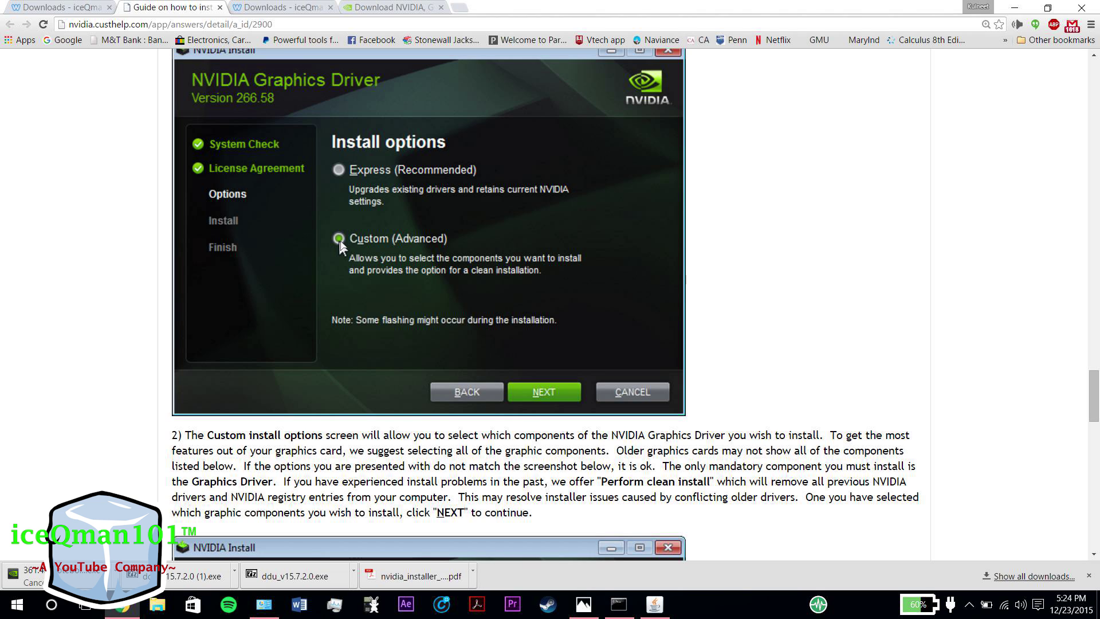
{"action": "scroll", "coordinate": [399, 239], "scroll_direction": "down", "scroll_amount": 3}
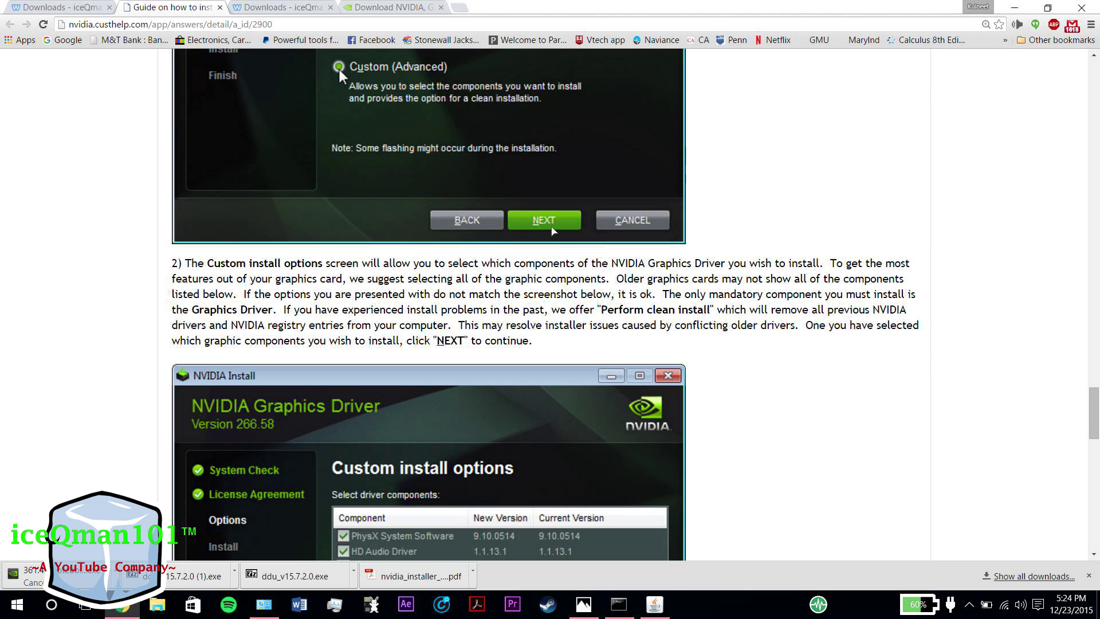
{"action": "scroll", "coordinate": [340, 70], "scroll_direction": "down", "scroll_amount": 5}
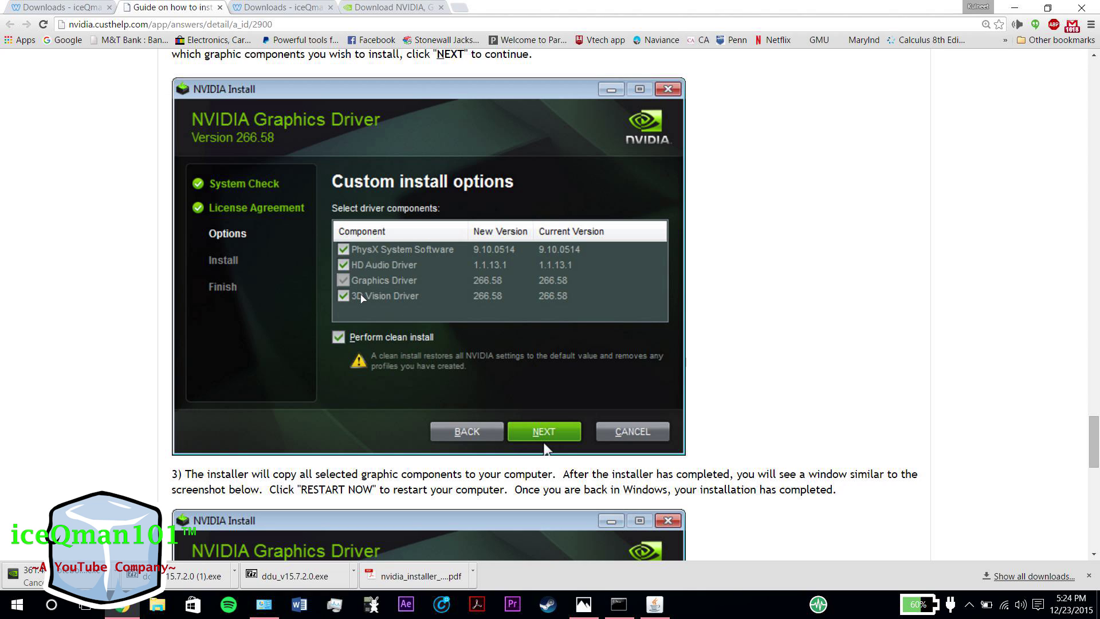
{"action": "scroll", "coordinate": [389, 280], "scroll_direction": "down", "scroll_amount": 2}
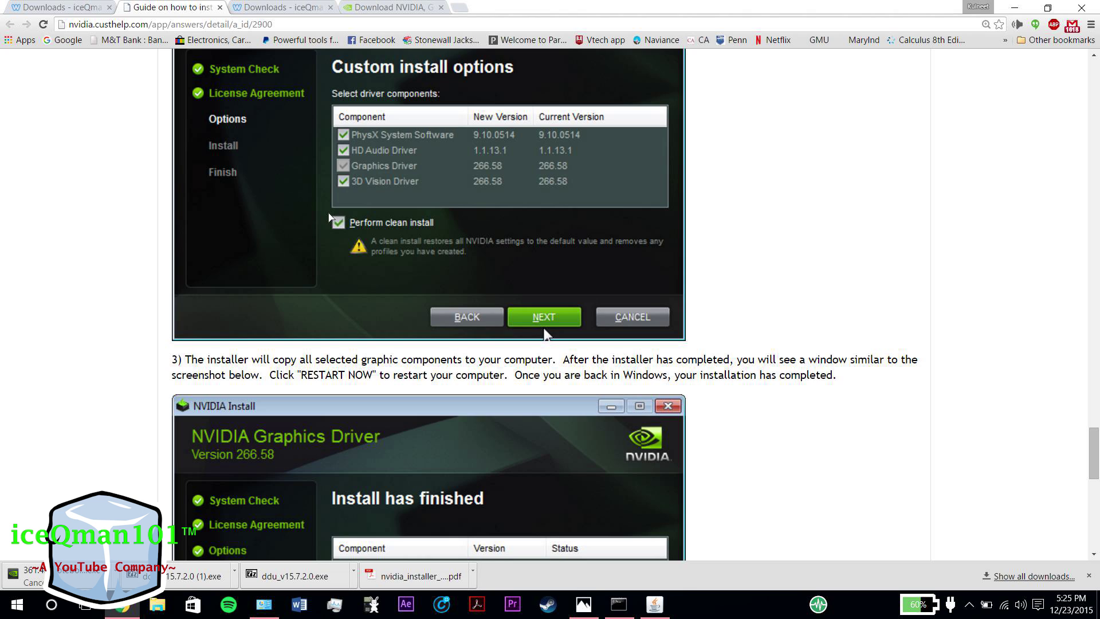
{"action": "scroll", "coordinate": [461, 245], "scroll_direction": "down", "scroll_amount": 5}
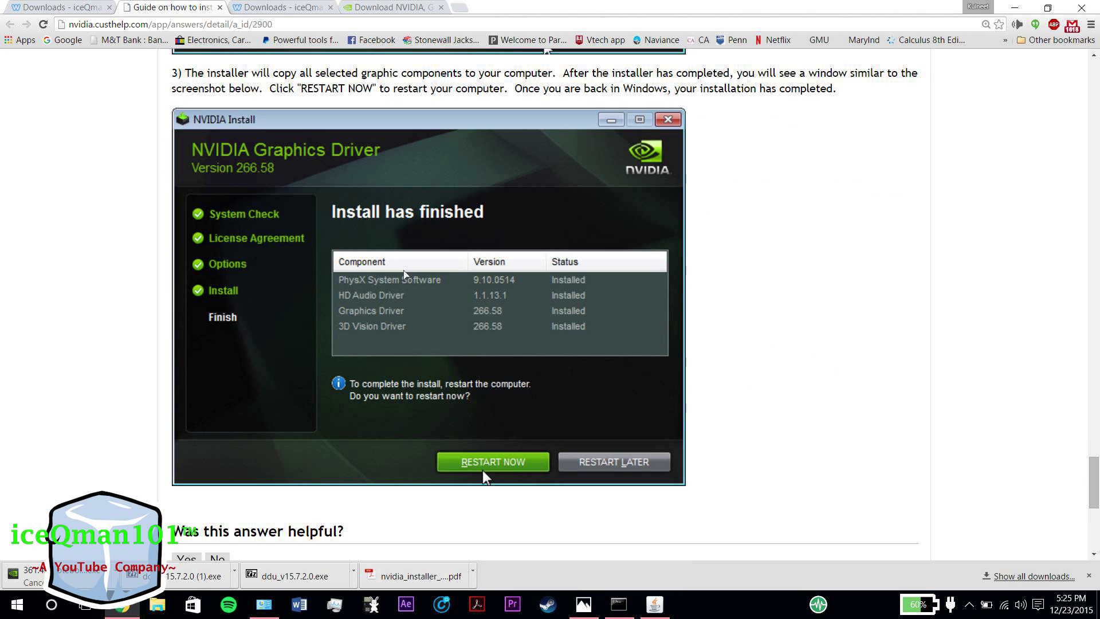
{"action": "scroll", "coordinate": [335, 190], "scroll_direction": "up", "scroll_amount": 6}
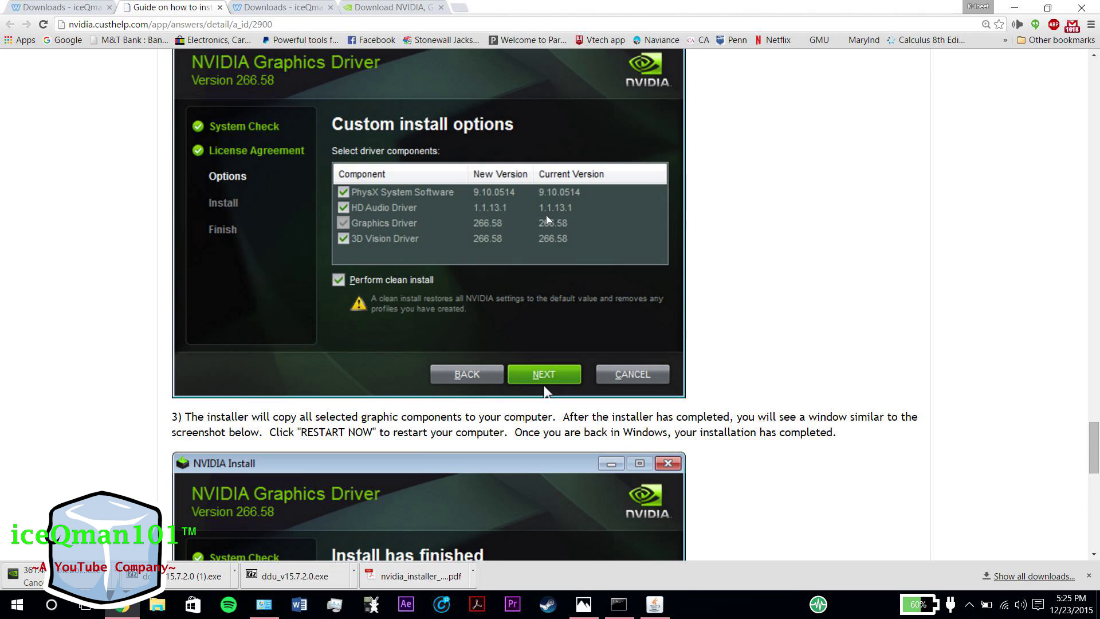
- Continue past 'Install has finished' to 'Was this answer helpful?', then go to the downloads tab
{"action": "scroll", "coordinate": [523, 327], "scroll_direction": "down", "scroll_amount": 2}
{"action": "scroll", "coordinate": [522, 327], "scroll_direction": "down", "scroll_amount": 3}
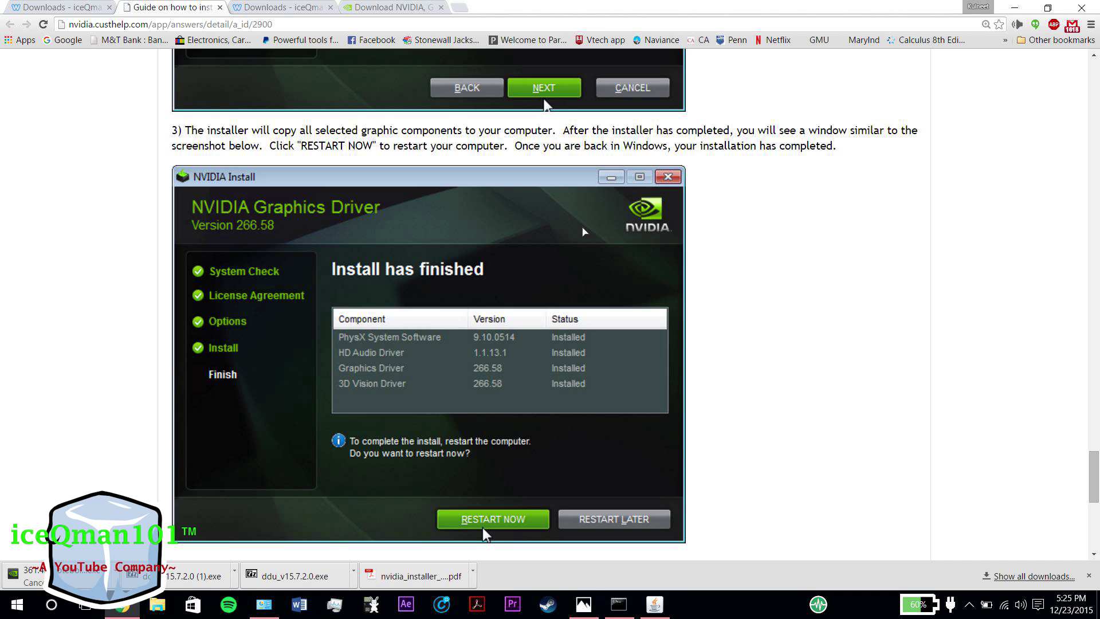
{"action": "scroll", "coordinate": [497, 269], "scroll_direction": "down", "scroll_amount": 4}
{"action": "scroll", "coordinate": [288, 213], "scroll_direction": "up", "scroll_amount": 3}
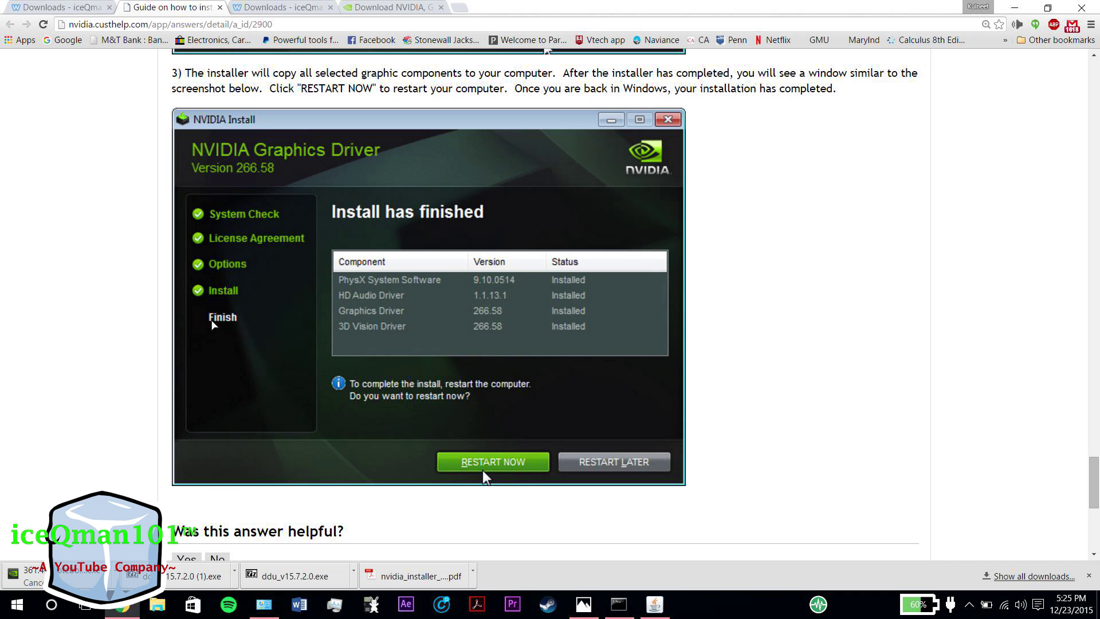
{"action": "scroll", "coordinate": [212, 324], "scroll_direction": "down", "scroll_amount": 3}
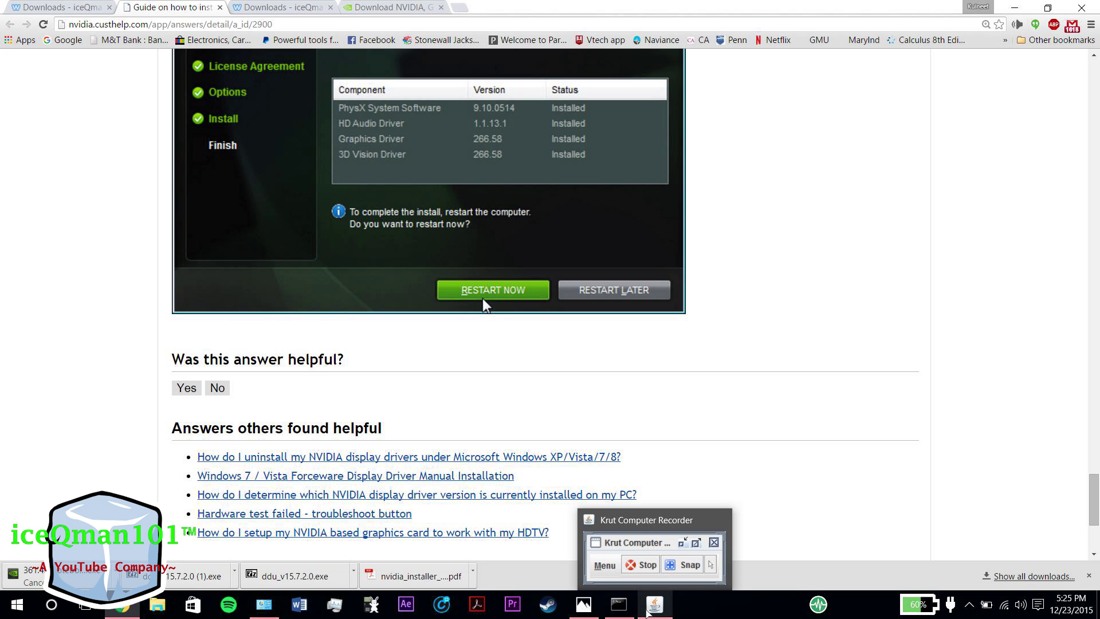
{"action": "mouse_move", "coordinate": [583, 615]}
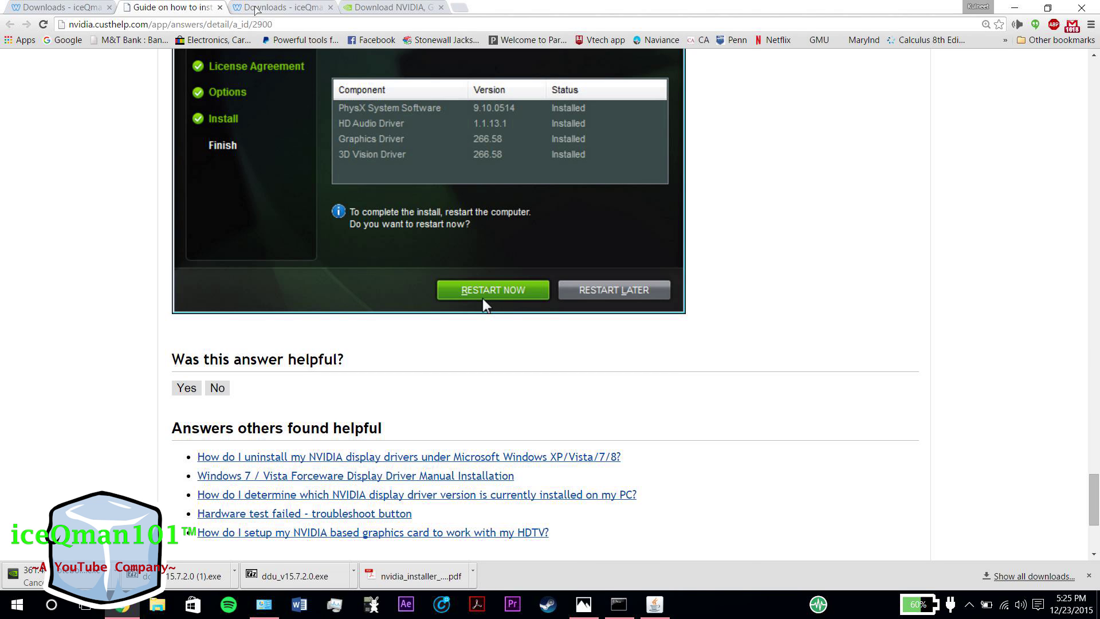
{"action": "left_click", "coordinate": [252, 7]}
- Open nvidia_installer_failed_fix_steps.pdf and highlight item 4, 'you're done!' and the red credit line
{"action": "left_click", "coordinate": [252, 300]}
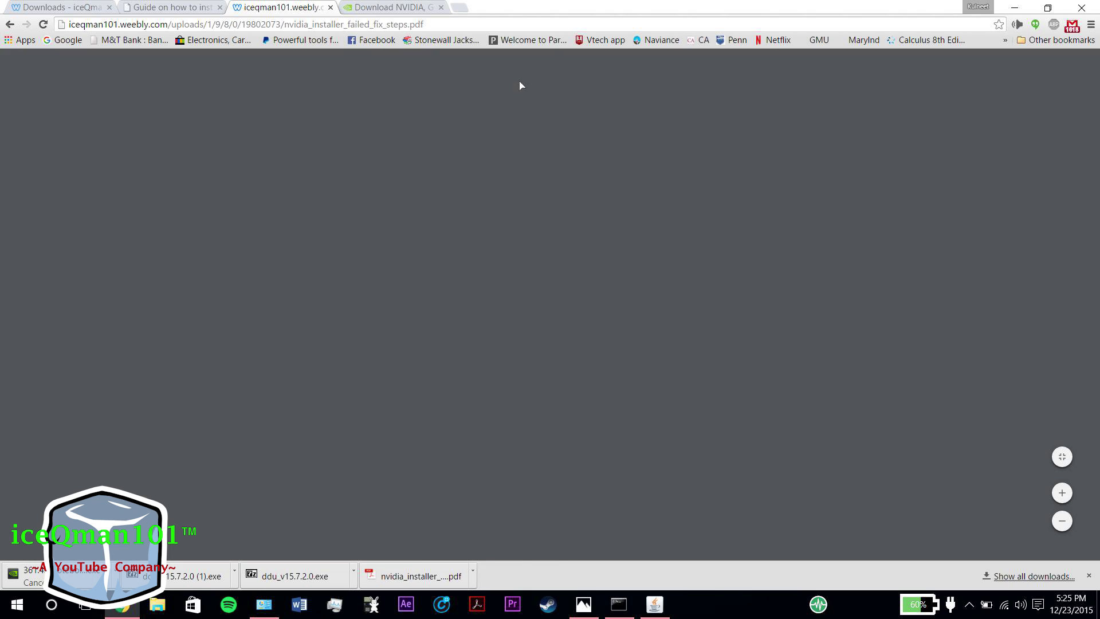
{"action": "scroll", "coordinate": [481, 223], "scroll_direction": "down", "scroll_amount": 1}
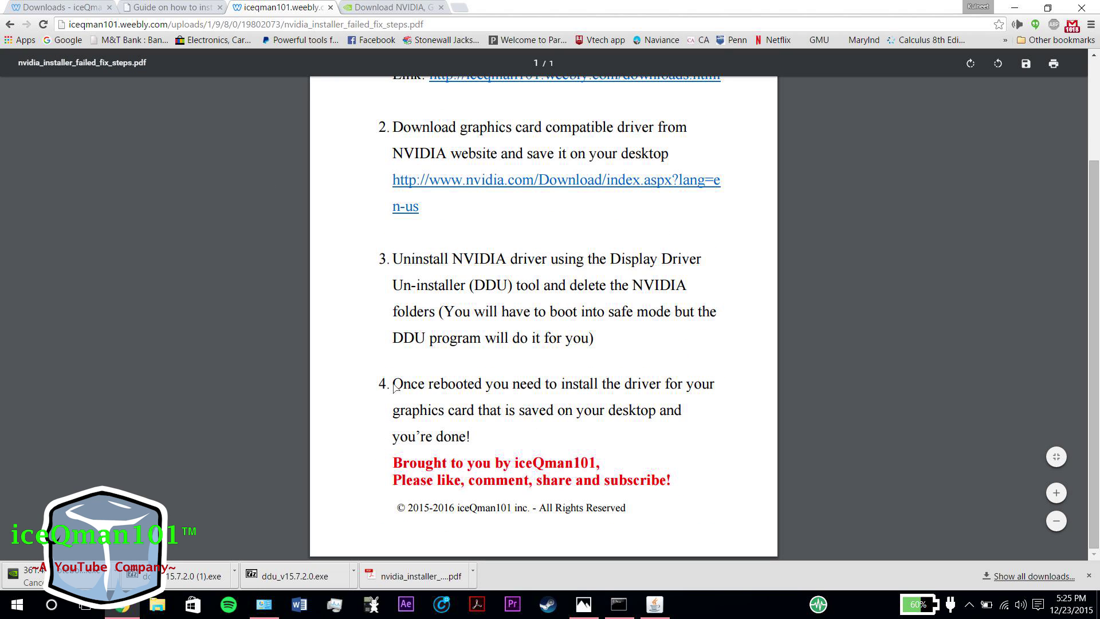
{"action": "left_click_drag", "start_coordinate": [393, 383], "coordinate": [653, 429]}
{"action": "left_click", "coordinate": [547, 422]}
{"action": "left_click", "coordinate": [460, 441]}
{"action": "left_click_drag", "start_coordinate": [408, 439], "coordinate": [548, 467]}
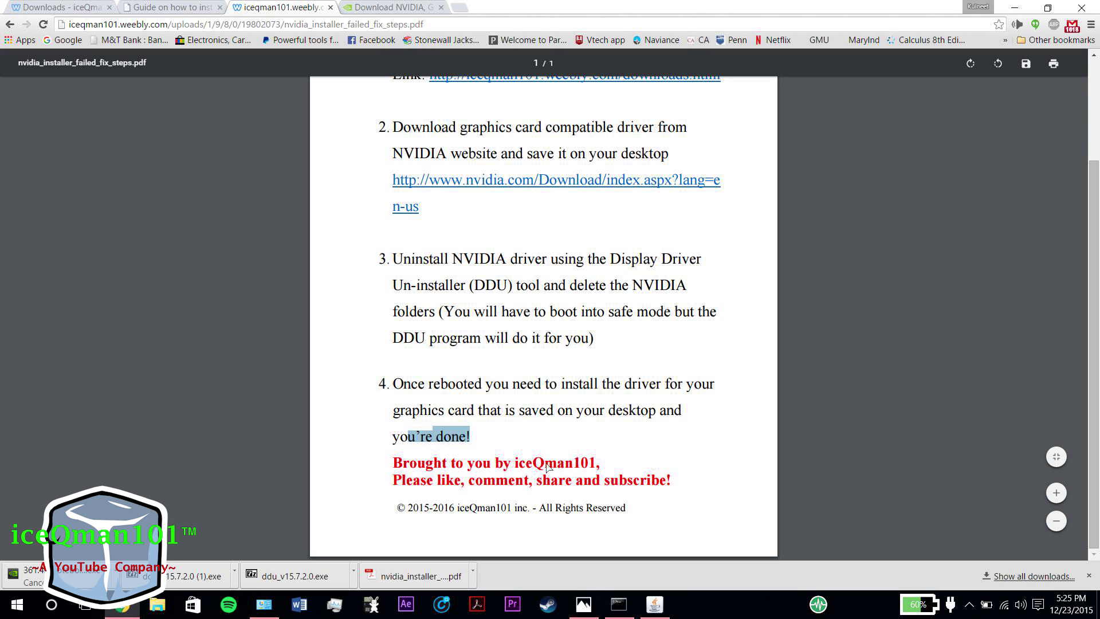
{"action": "left_click_drag", "start_coordinate": [396, 465], "coordinate": [579, 471]}
{"action": "left_click", "coordinate": [642, 471]}
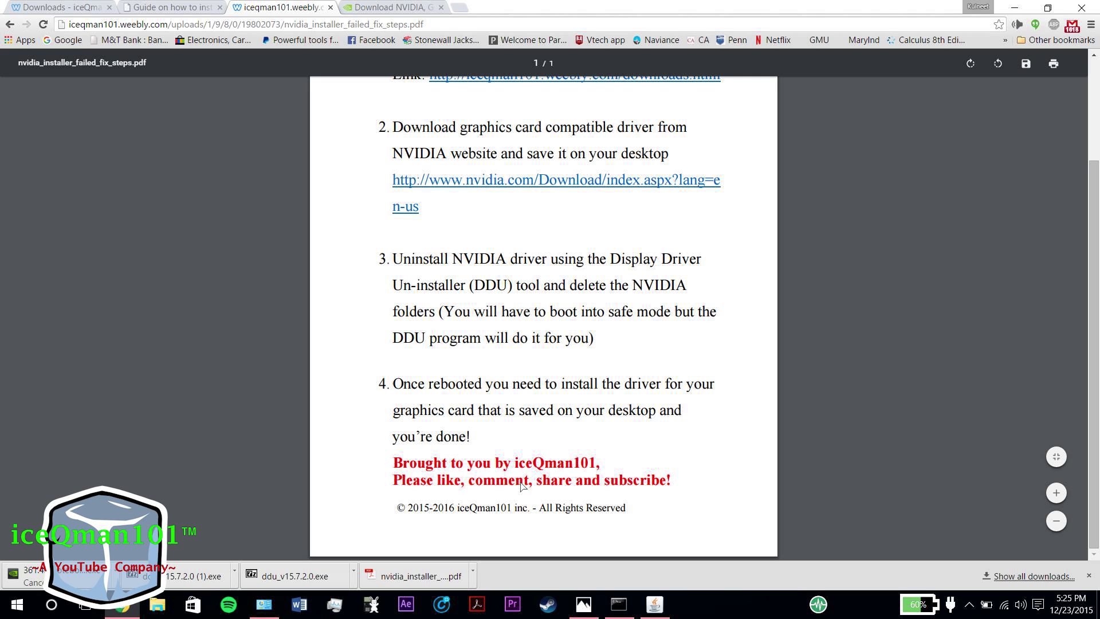
- Scroll the PDF and highlight the subscribe line at the bottom
{"action": "scroll", "coordinate": [564, 469], "scroll_direction": "up", "scroll_amount": 3}
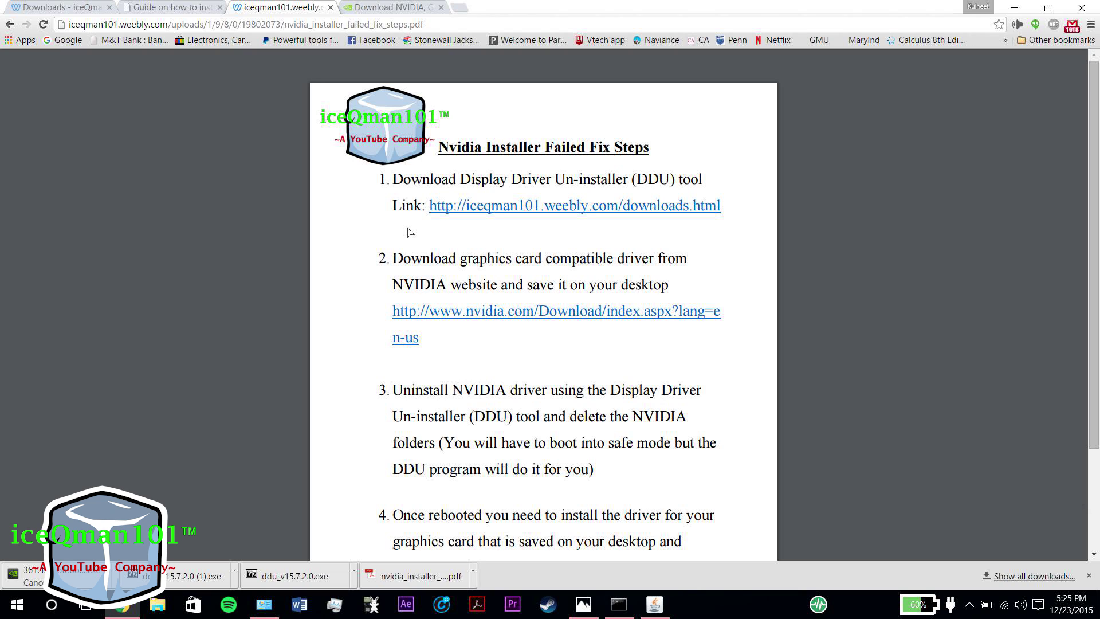
{"action": "scroll", "coordinate": [576, 401], "scroll_direction": "down", "scroll_amount": 3}
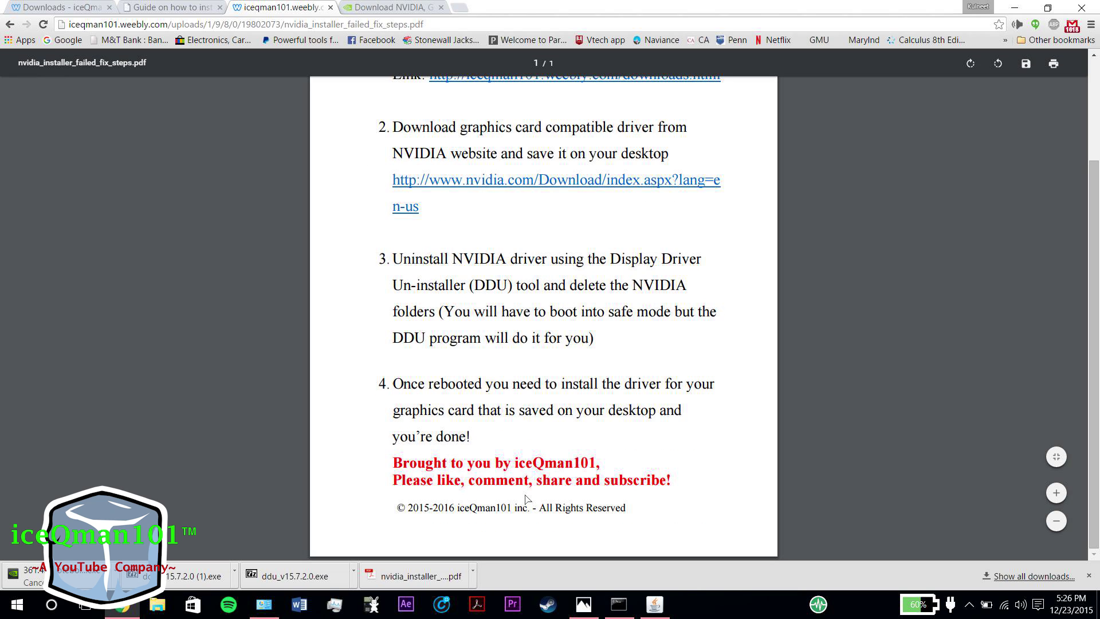
{"action": "left_click_drag", "start_coordinate": [414, 481], "coordinate": [653, 486]}
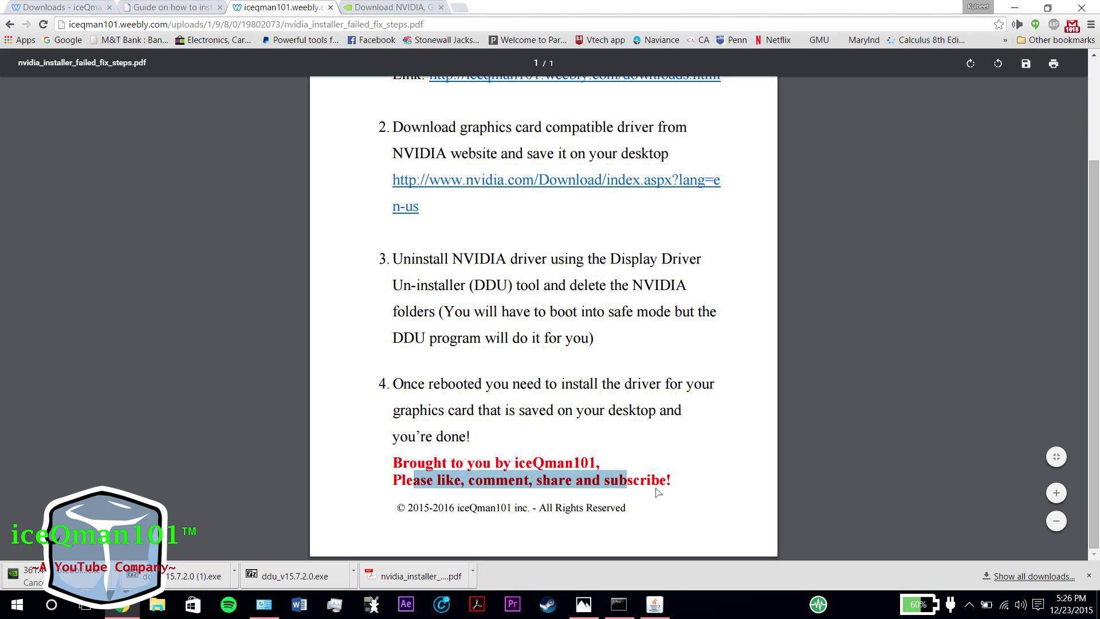
{"action": "left_click", "coordinate": [688, 489]}
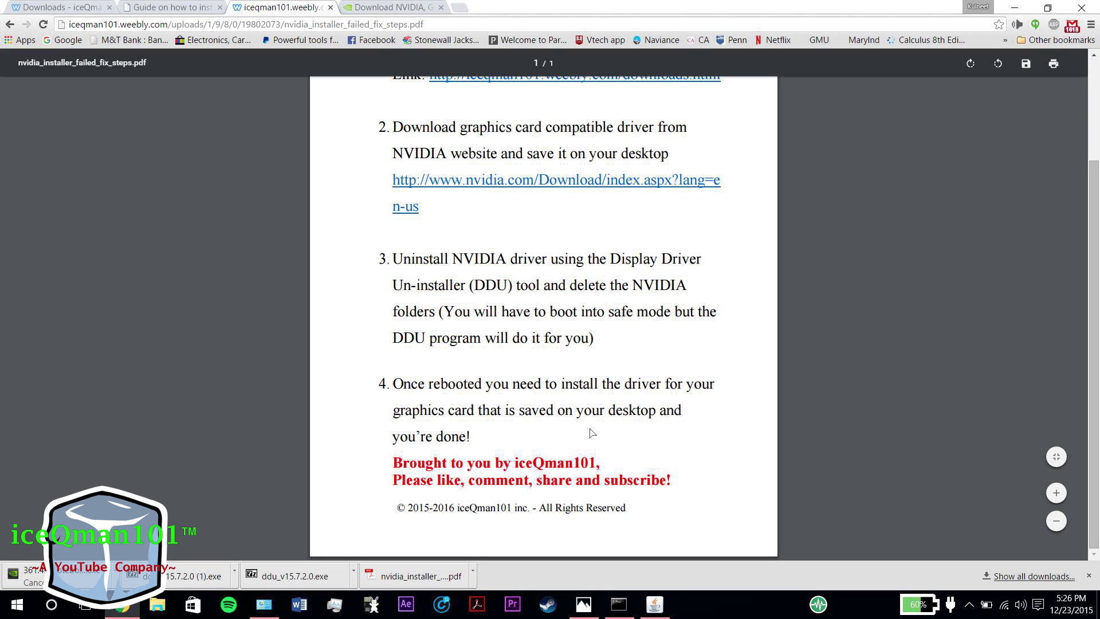